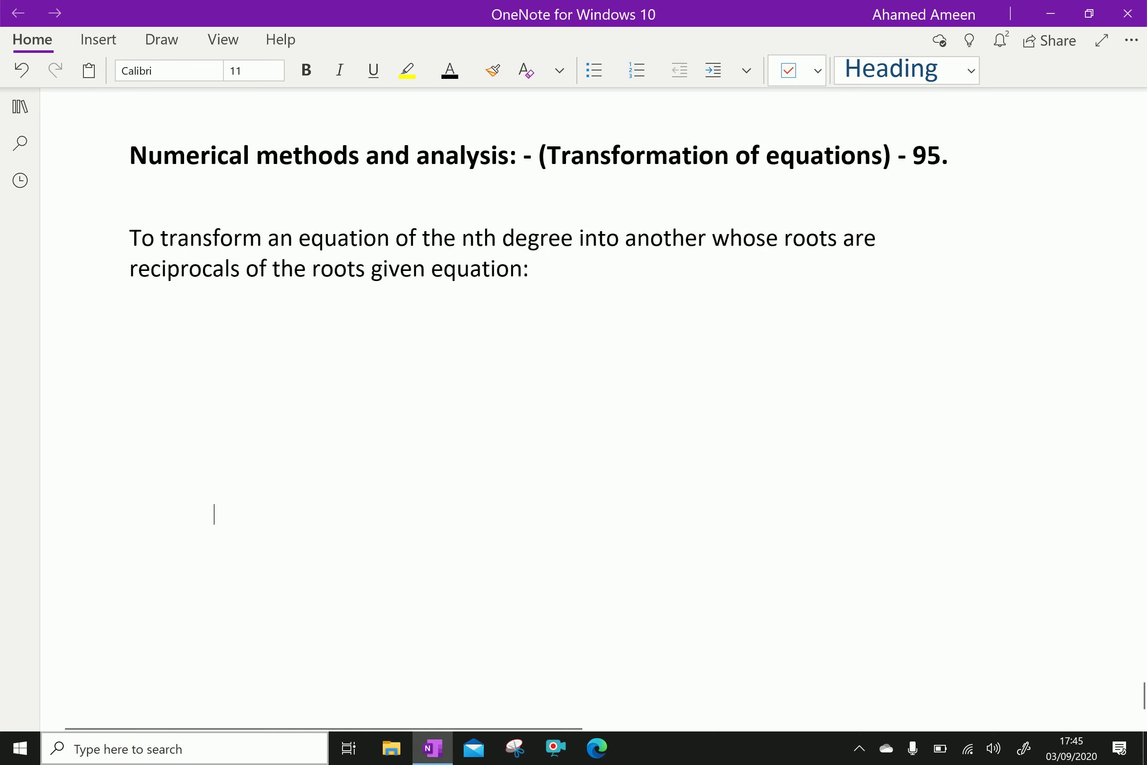
Handwrite "we have to change" with the magenta pen beneath the typed transformation statement.
{"action": "scroll", "coordinate": [213, 511], "scroll_direction": "right", "scroll_amount": 2}
{"action": "left_click", "coordinate": [383, 291]}
{"action": "left_click", "coordinate": [367, 268]}
{"action": "scroll", "coordinate": [593, 410], "scroll_direction": "left", "scroll_amount": 2}
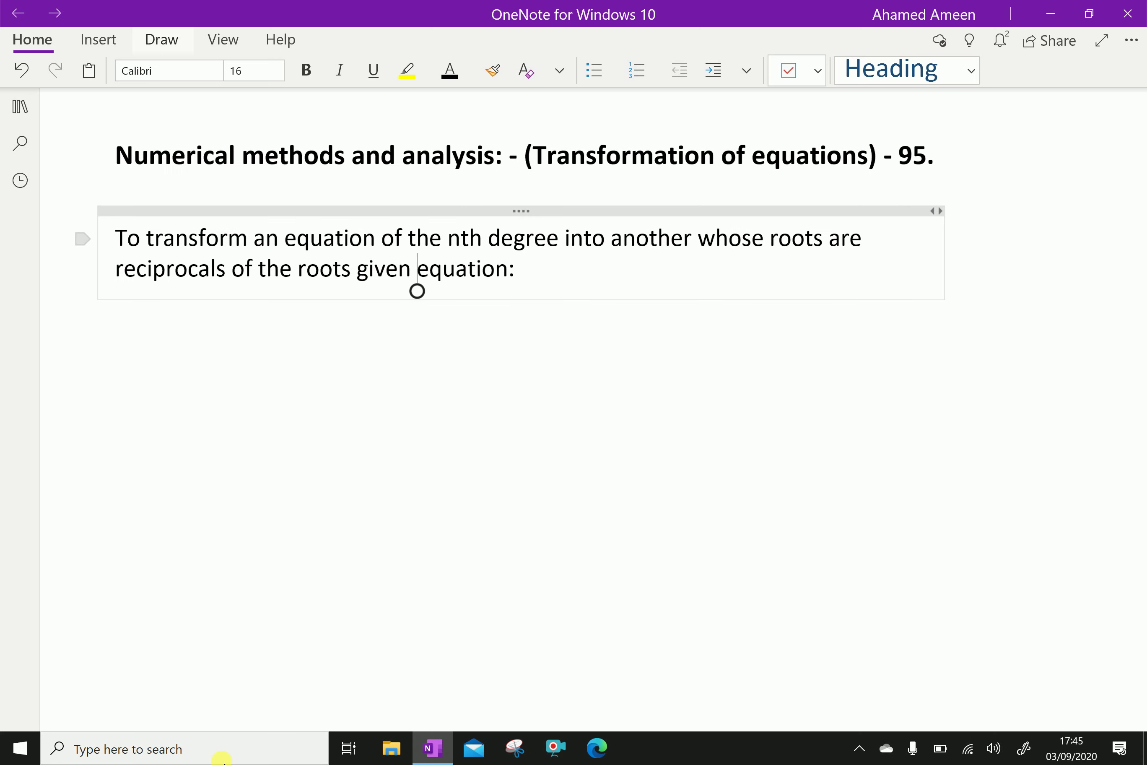
{"action": "left_click", "coordinate": [162, 40]}
{"action": "left_click", "coordinate": [225, 70]}
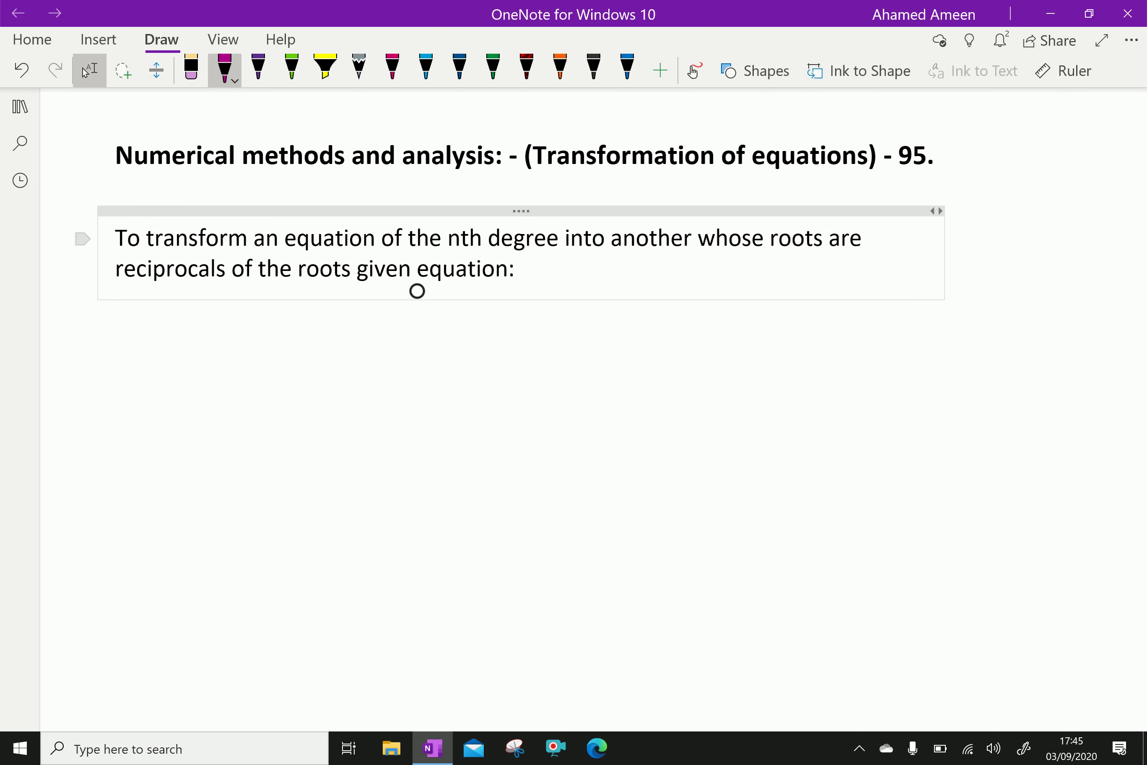
{"action": "mouse_move", "coordinate": [151, 328]}
{"action": "left_mouse_down"}
{"action": "mouse_move", "coordinate": [157, 347]}
{"action": "mouse_move", "coordinate": [191, 332]}
{"action": "mouse_move", "coordinate": [228, 350]}
{"action": "left_mouse_up"}
{"action": "mouse_move", "coordinate": [244, 338]}
{"action": "left_mouse_down"}
{"action": "mouse_move", "coordinate": [240, 348]}
{"action": "mouse_move", "coordinate": [261, 340]}
{"action": "mouse_move", "coordinate": [306, 355]}
{"action": "left_mouse_up"}
{"action": "left_click_drag", "start_coordinate": [304, 340], "coordinate": [329, 343]}
{"action": "mouse_move", "coordinate": [362, 330]}
{"action": "left_mouse_down"}
{"action": "mouse_move", "coordinate": [362, 352]}
{"action": "mouse_move", "coordinate": [448, 353]}
{"action": "mouse_move", "coordinate": [468, 338]}
{"action": "left_mouse_up"}
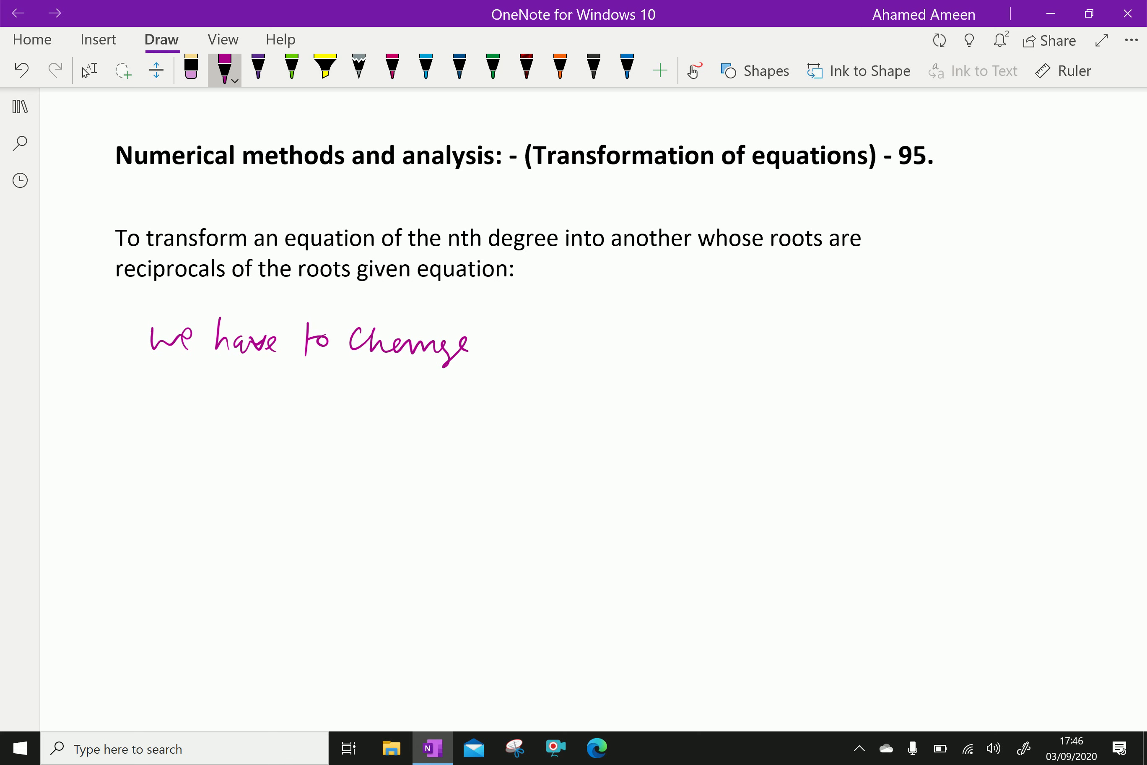
Continue the handwritten sentence with "x to 1/x" on the same line.
{"action": "scroll", "coordinate": [593, 410], "scroll_direction": "up", "scroll_amount": 1}
{"action": "left_click_drag", "start_coordinate": [519, 341], "coordinate": [521, 358]}
{"action": "mouse_move", "coordinate": [542, 340]}
{"action": "left_mouse_down"}
{"action": "mouse_move", "coordinate": [545, 360]}
{"action": "mouse_move", "coordinate": [569, 361]}
{"action": "left_mouse_up"}
{"action": "left_click_drag", "start_coordinate": [569, 349], "coordinate": [629, 351]}
{"action": "mouse_move", "coordinate": [641, 341]}
{"action": "left_mouse_down"}
{"action": "mouse_move", "coordinate": [632, 368]}
{"action": "mouse_move", "coordinate": [646, 377]}
{"action": "left_mouse_up"}
{"action": "left_click_drag", "start_coordinate": [664, 359], "coordinate": [663, 375]}
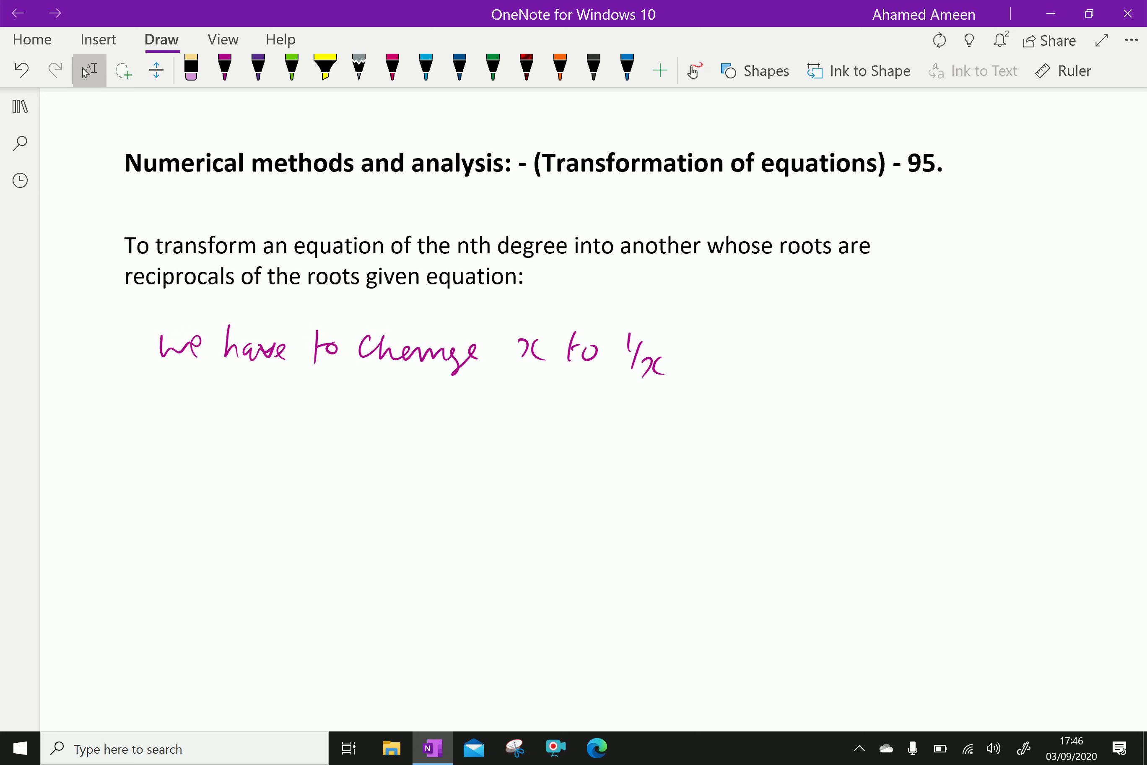
Extend the magenta sentence with "in the given equation", carrying the last word onto a second line.
{"action": "scroll", "coordinate": [538, 264], "scroll_direction": "left", "scroll_amount": 1}
{"action": "left_click_drag", "start_coordinate": [705, 341], "coordinate": [698, 355]}
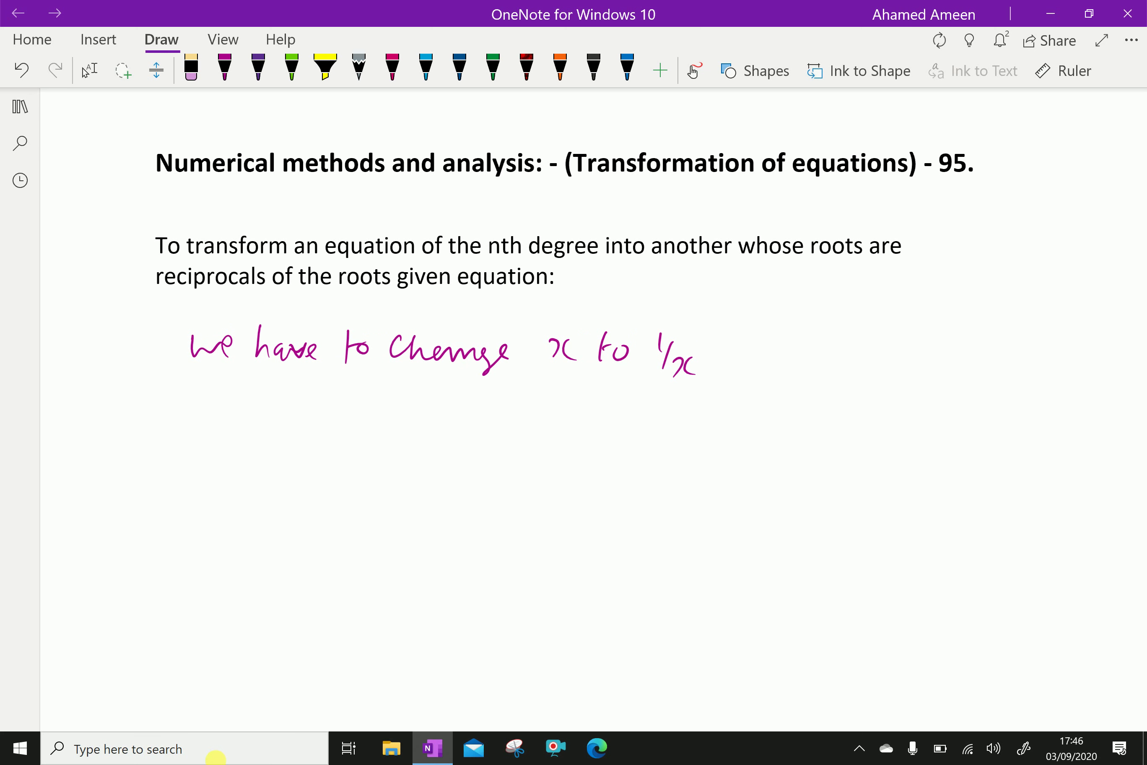
{"action": "mouse_move", "coordinate": [730, 338]}
{"action": "left_mouse_down"}
{"action": "mouse_move", "coordinate": [727, 354]}
{"action": "mouse_move", "coordinate": [842, 351]}
{"action": "left_mouse_up"}
{"action": "left_click_drag", "start_coordinate": [861, 335], "coordinate": [863, 363]}
{"action": "mouse_move", "coordinate": [894, 330]}
{"action": "left_mouse_down"}
{"action": "mouse_move", "coordinate": [895, 351]}
{"action": "mouse_move", "coordinate": [930, 334]}
{"action": "mouse_move", "coordinate": [969, 359]}
{"action": "left_mouse_up"}
{"action": "mouse_move", "coordinate": [137, 401]}
{"action": "left_mouse_down"}
{"action": "mouse_move", "coordinate": [212, 409]}
{"action": "mouse_move", "coordinate": [256, 389]}
{"action": "mouse_move", "coordinate": [254, 424]}
{"action": "left_mouse_up"}
{"action": "mouse_move", "coordinate": [259, 408]}
{"action": "left_mouse_down"}
{"action": "mouse_move", "coordinate": [284, 403]}
{"action": "mouse_move", "coordinate": [308, 417]}
{"action": "left_mouse_up"}
{"action": "left_click", "coordinate": [294, 401]}
{"action": "left_click_drag", "start_coordinate": [315, 417], "coordinate": [324, 421]}
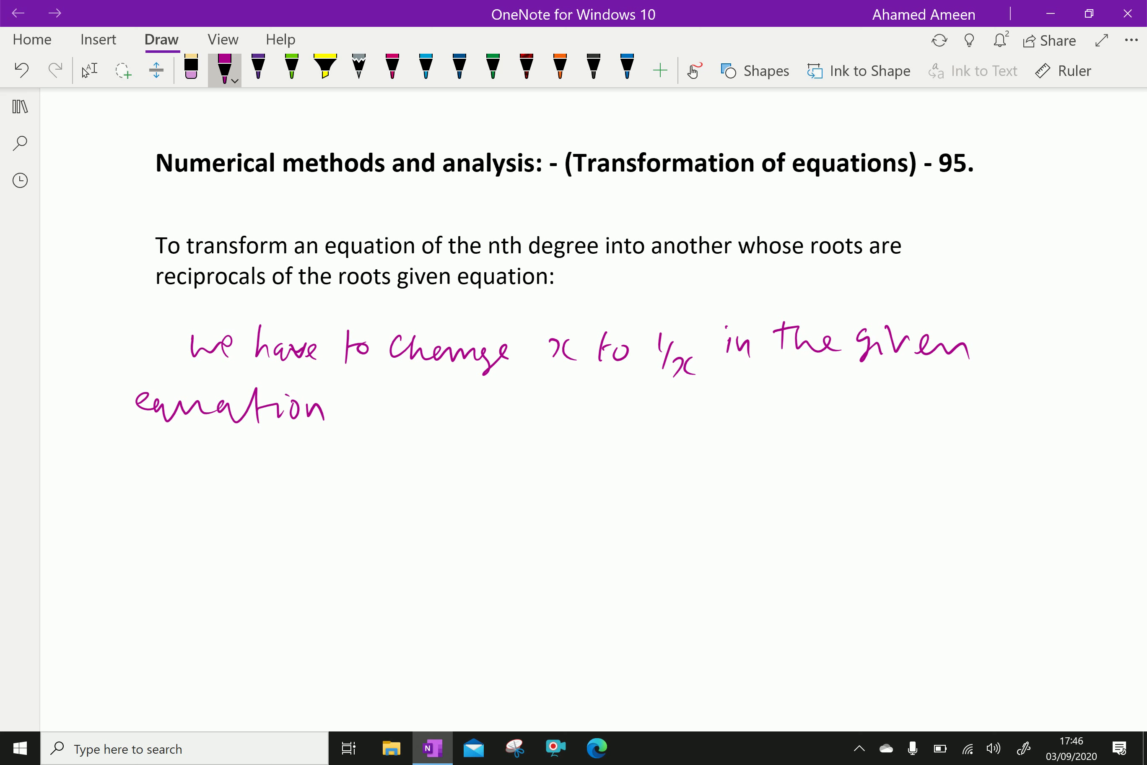
Handwrite "and multiplying the resulting" after "equation" on the second line.
{"action": "mouse_move", "coordinate": [378, 409]}
{"action": "left_mouse_down"}
{"action": "mouse_move", "coordinate": [424, 426]}
{"action": "mouse_move", "coordinate": [502, 418]}
{"action": "mouse_move", "coordinate": [526, 392]}
{"action": "left_mouse_up"}
{"action": "mouse_move", "coordinate": [527, 414]}
{"action": "left_mouse_down"}
{"action": "mouse_move", "coordinate": [541, 404]}
{"action": "mouse_move", "coordinate": [547, 448]}
{"action": "mouse_move", "coordinate": [574, 385]}
{"action": "left_mouse_up"}
{"action": "mouse_move", "coordinate": [573, 403]}
{"action": "left_mouse_down"}
{"action": "mouse_move", "coordinate": [588, 402]}
{"action": "mouse_move", "coordinate": [581, 435]}
{"action": "left_mouse_up"}
{"action": "left_click_drag", "start_coordinate": [587, 417], "coordinate": [614, 395]}
{"action": "mouse_move", "coordinate": [611, 425]}
{"action": "left_mouse_down"}
{"action": "mouse_move", "coordinate": [629, 409]}
{"action": "mouse_move", "coordinate": [619, 453]}
{"action": "left_mouse_up"}
{"action": "left_click_drag", "start_coordinate": [652, 393], "coordinate": [654, 425]}
{"action": "left_click_drag", "start_coordinate": [647, 405], "coordinate": [710, 422]}
{"action": "mouse_move", "coordinate": [719, 410]}
{"action": "left_mouse_down"}
{"action": "mouse_move", "coordinate": [772, 410]}
{"action": "mouse_move", "coordinate": [778, 428]}
{"action": "left_mouse_up"}
{"action": "left_click_drag", "start_coordinate": [790, 413], "coordinate": [843, 423]}
{"action": "mouse_move", "coordinate": [855, 395]}
{"action": "left_mouse_down"}
{"action": "mouse_move", "coordinate": [850, 424]}
{"action": "mouse_move", "coordinate": [898, 421]}
{"action": "mouse_move", "coordinate": [891, 435]}
{"action": "left_mouse_up"}
{"action": "left_click", "coordinate": [832, 567]}
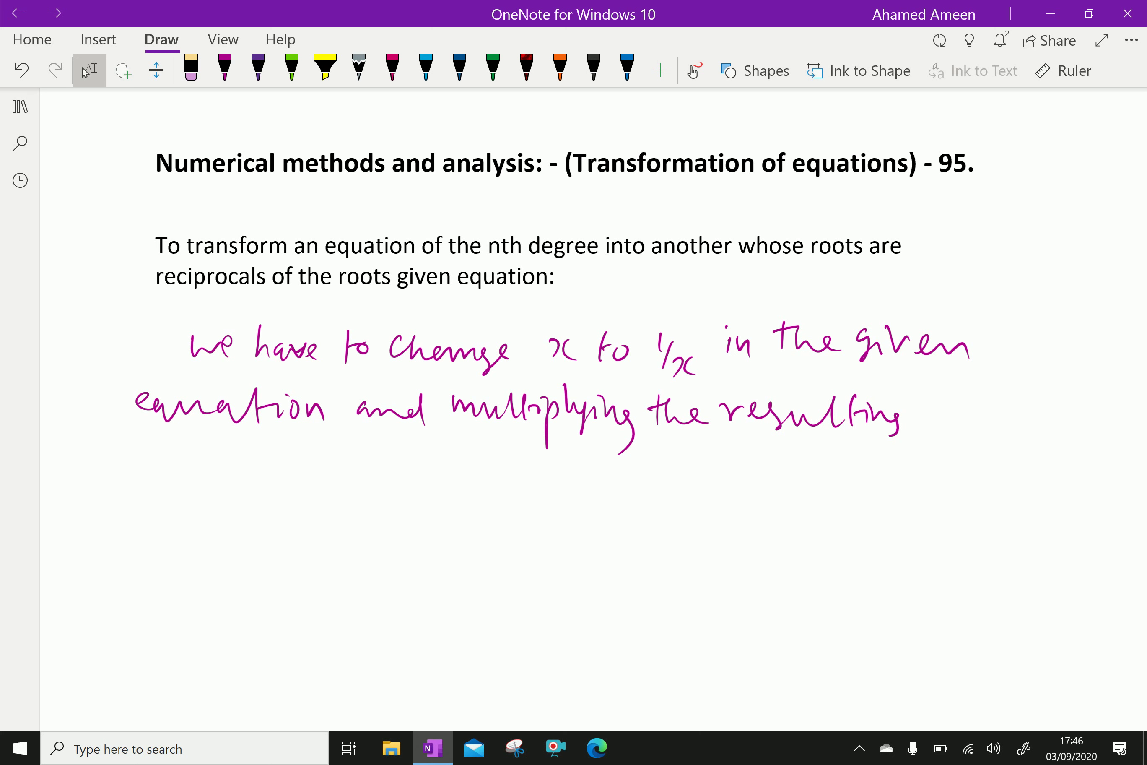
Finish the magenta sentence with "equation by xⁿ.", ending on a third line.
{"action": "left_click", "coordinate": [225, 68]}
{"action": "left_click_drag", "start_coordinate": [925, 416], "coordinate": [988, 435]}
{"action": "mouse_move", "coordinate": [1006, 417]}
{"action": "left_mouse_down"}
{"action": "mouse_move", "coordinate": [997, 433]}
{"action": "mouse_move", "coordinate": [1025, 419]}
{"action": "mouse_move", "coordinate": [1041, 434]}
{"action": "left_mouse_up"}
{"action": "mouse_move", "coordinate": [1039, 418]}
{"action": "left_mouse_down"}
{"action": "mouse_move", "coordinate": [1052, 415]}
{"action": "mouse_move", "coordinate": [1057, 434]}
{"action": "left_mouse_up"}
{"action": "left_click_drag", "start_coordinate": [1061, 426], "coordinate": [1067, 426]}
{"action": "left_click_drag", "start_coordinate": [1072, 431], "coordinate": [1088, 425]}
{"action": "mouse_move", "coordinate": [134, 463]}
{"action": "left_mouse_down"}
{"action": "mouse_move", "coordinate": [163, 463]}
{"action": "mouse_move", "coordinate": [153, 503]}
{"action": "left_mouse_up"}
{"action": "left_click_drag", "start_coordinate": [213, 464], "coordinate": [220, 481]}
{"action": "left_click_drag", "start_coordinate": [241, 462], "coordinate": [239, 478]}
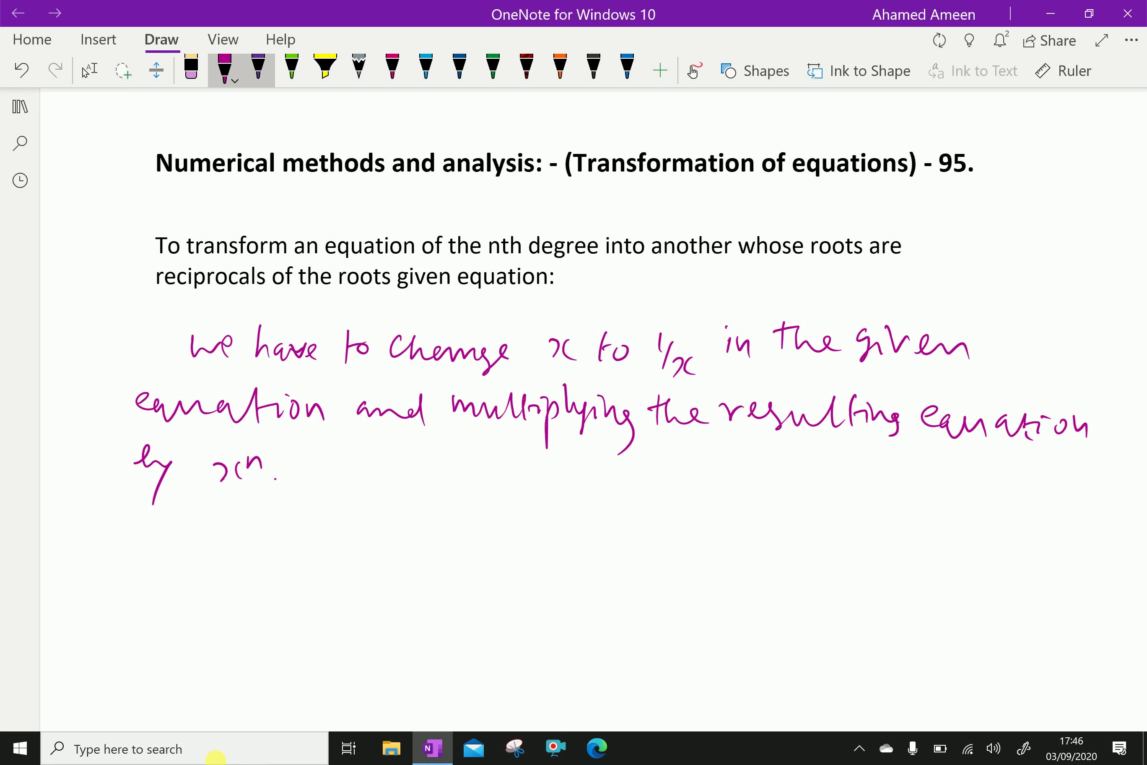
With the purple pen, handwrite "Let a₀xⁿ + a₁xⁿ⁻¹ + a₂xⁿ⁻²" below the magenta sentence.
{"action": "left_click", "coordinate": [258, 69]}
{"action": "scroll", "coordinate": [593, 419], "scroll_direction": "down", "scroll_amount": 1}
{"action": "scroll", "coordinate": [592, 419], "scroll_direction": "down", "scroll_amount": 1}
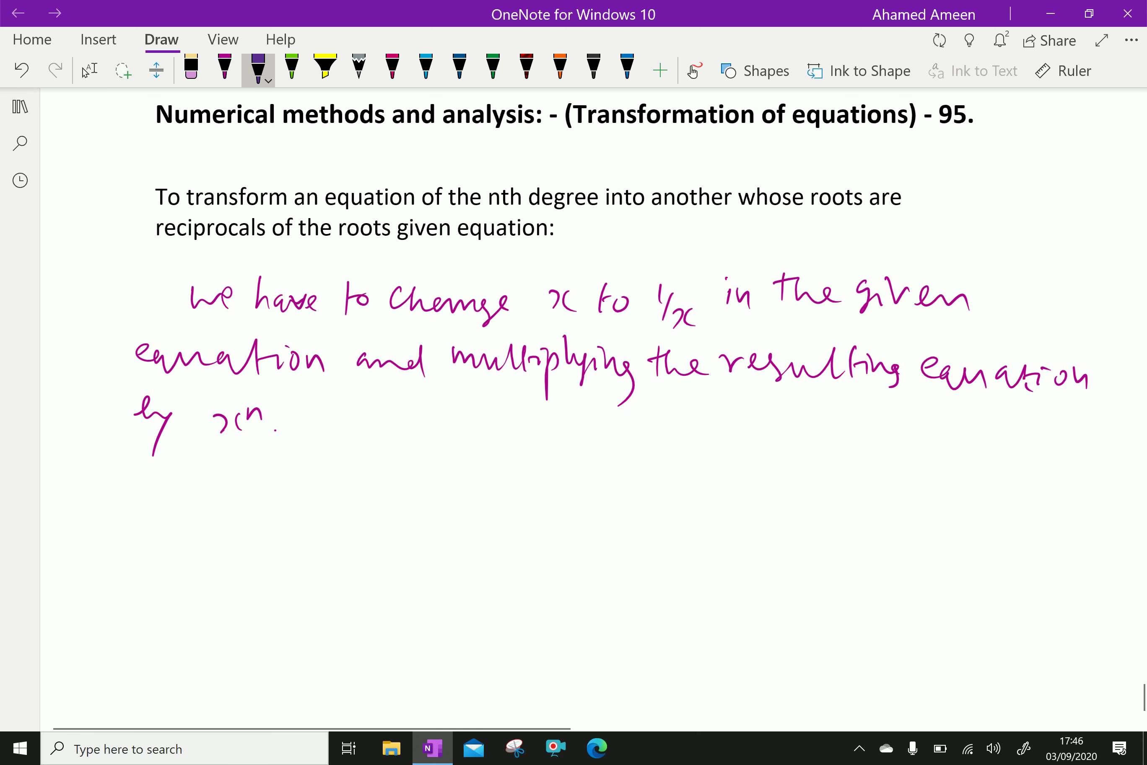
{"action": "left_click", "coordinate": [86, 72]}
{"action": "mouse_move", "coordinate": [160, 471]}
{"action": "left_mouse_down"}
{"action": "mouse_move", "coordinate": [173, 491]}
{"action": "mouse_move", "coordinate": [196, 489]}
{"action": "left_mouse_up"}
{"action": "mouse_move", "coordinate": [198, 472]}
{"action": "left_mouse_down"}
{"action": "mouse_move", "coordinate": [200, 499]}
{"action": "mouse_move", "coordinate": [212, 483]}
{"action": "mouse_move", "coordinate": [300, 501]}
{"action": "left_mouse_up"}
{"action": "mouse_move", "coordinate": [312, 479]}
{"action": "left_mouse_down"}
{"action": "mouse_move", "coordinate": [311, 500]}
{"action": "mouse_move", "coordinate": [333, 483]}
{"action": "mouse_move", "coordinate": [359, 492]}
{"action": "left_mouse_up"}
{"action": "left_click", "coordinate": [339, 496]}
{"action": "mouse_move", "coordinate": [350, 483]}
{"action": "left_mouse_down"}
{"action": "mouse_move", "coordinate": [347, 502]}
{"action": "mouse_move", "coordinate": [387, 499]}
{"action": "left_mouse_up"}
{"action": "left_click_drag", "start_coordinate": [396, 489], "coordinate": [415, 498]}
{"action": "mouse_move", "coordinate": [426, 474]}
{"action": "left_mouse_down"}
{"action": "mouse_move", "coordinate": [423, 499]}
{"action": "mouse_move", "coordinate": [448, 479]}
{"action": "left_mouse_up"}
{"action": "left_click_drag", "start_coordinate": [452, 475], "coordinate": [463, 474]}
{"action": "mouse_move", "coordinate": [469, 461]}
{"action": "left_mouse_down"}
{"action": "mouse_move", "coordinate": [468, 483]}
{"action": "mouse_move", "coordinate": [493, 500]}
{"action": "left_mouse_up"}
{"action": "mouse_move", "coordinate": [524, 475]}
{"action": "left_mouse_down"}
{"action": "mouse_move", "coordinate": [513, 479]}
{"action": "mouse_move", "coordinate": [527, 499]}
{"action": "left_mouse_up"}
{"action": "mouse_move", "coordinate": [536, 492]}
{"action": "left_mouse_down"}
{"action": "mouse_move", "coordinate": [543, 503]}
{"action": "mouse_move", "coordinate": [573, 499]}
{"action": "left_mouse_up"}
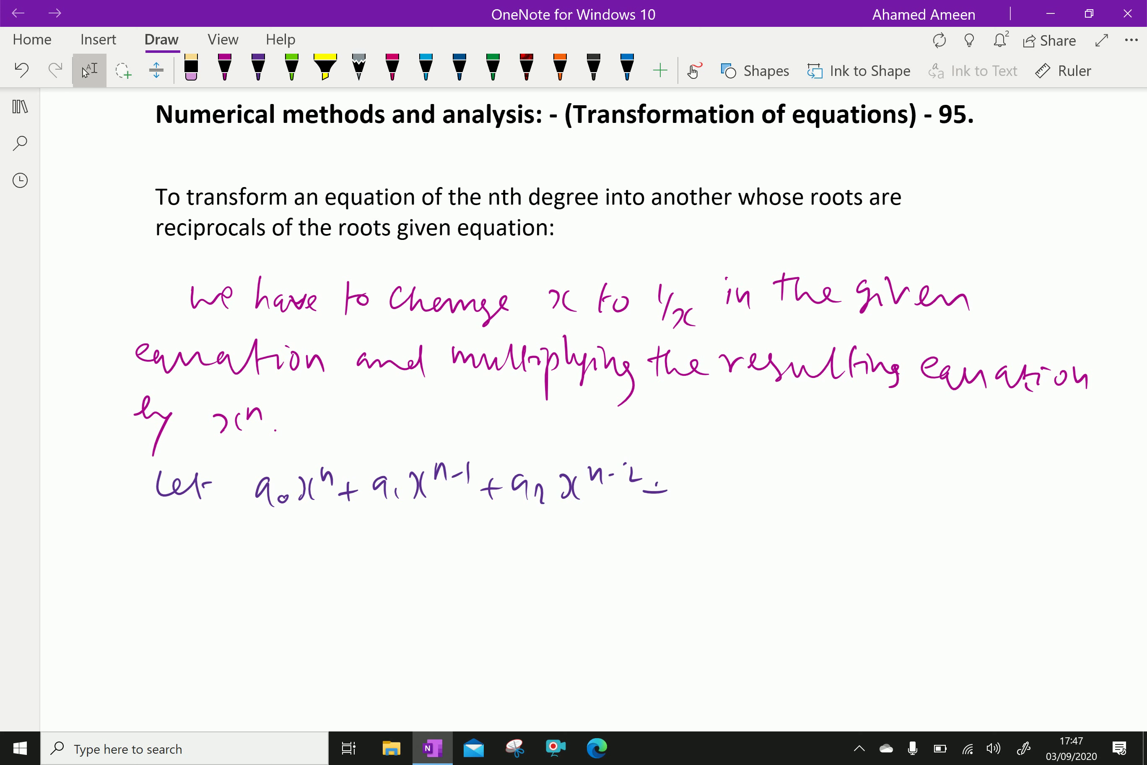
Complete the general polynomial with the ending "+ aₙ = 0." after the dots.
{"action": "left_click_drag", "start_coordinate": [799, 490], "coordinate": [822, 489]}
{"action": "mouse_move", "coordinate": [812, 479]}
{"action": "left_mouse_down"}
{"action": "mouse_move", "coordinate": [811, 500]}
{"action": "mouse_move", "coordinate": [877, 506]}
{"action": "mouse_move", "coordinate": [906, 484]}
{"action": "left_mouse_up"}
{"action": "left_click_drag", "start_coordinate": [896, 494], "coordinate": [906, 494]}
{"action": "left_click_drag", "start_coordinate": [943, 483], "coordinate": [942, 500]}
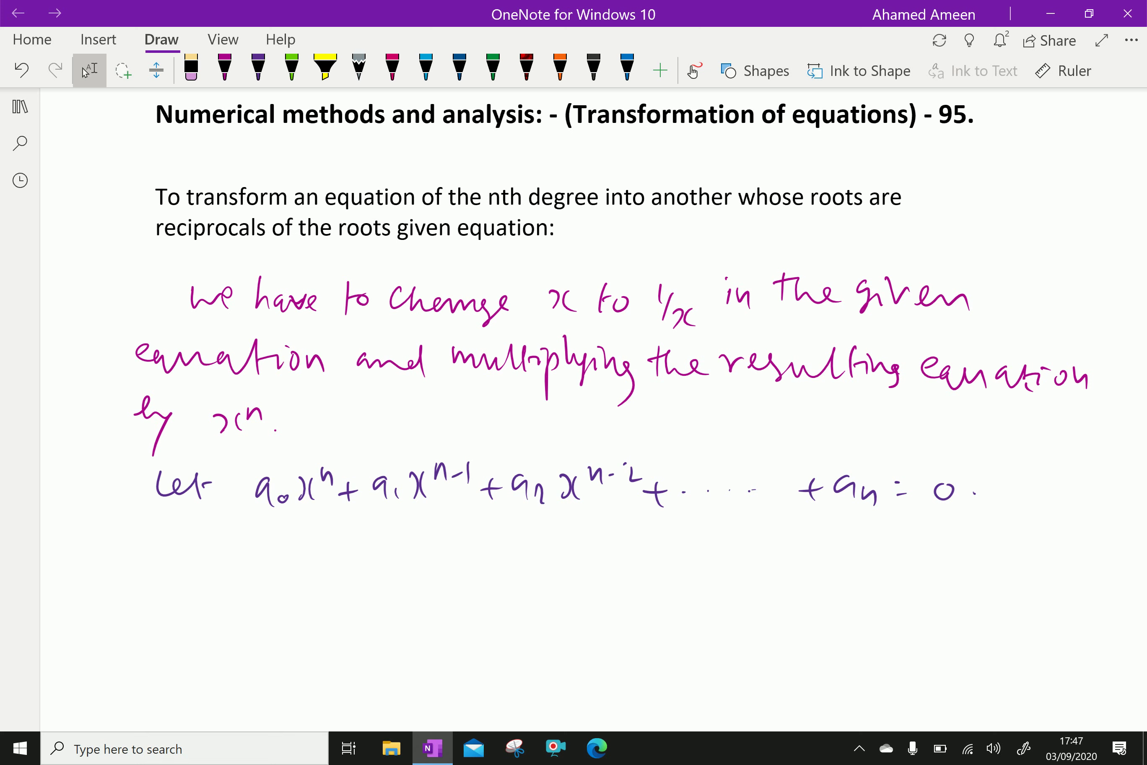
Handwrite the heading "required equation:" in purple below the general polynomial.
{"action": "scroll", "coordinate": [599, 410], "scroll_direction": "down", "scroll_amount": 1}
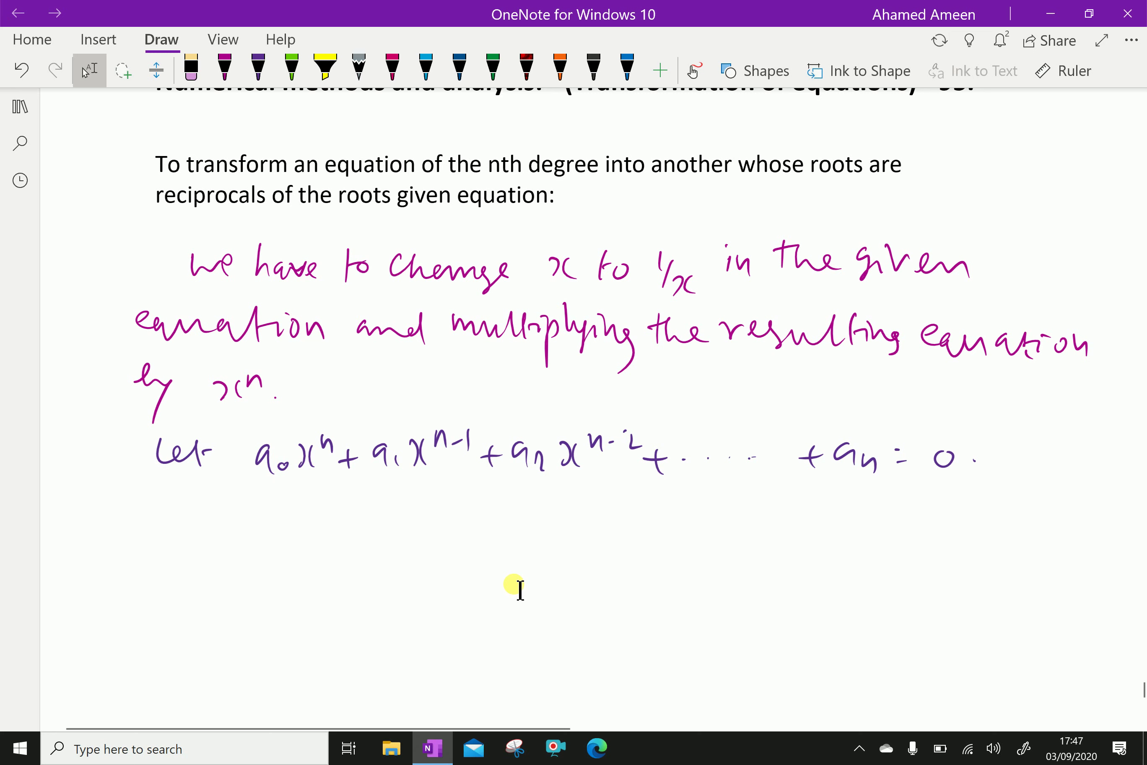
{"action": "scroll", "coordinate": [520, 590], "scroll_direction": "down", "scroll_amount": 3}
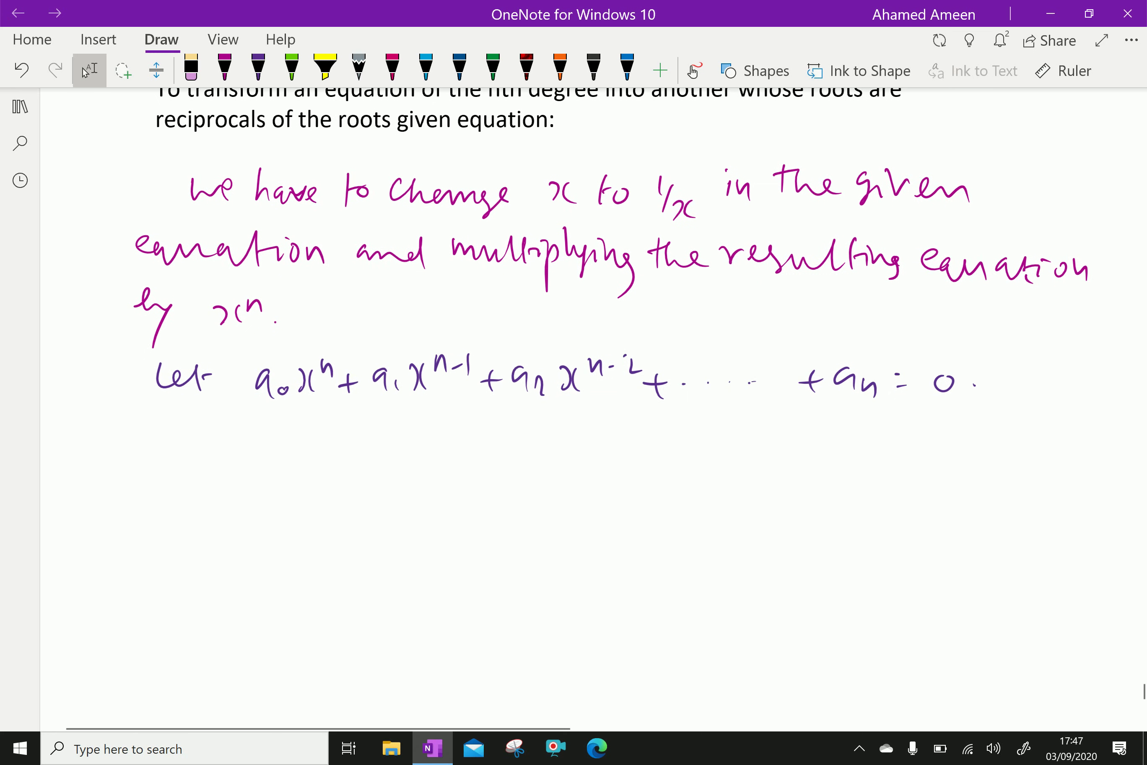
{"action": "left_click", "coordinate": [259, 69]}
{"action": "mouse_move", "coordinate": [133, 444]}
{"action": "left_mouse_down"}
{"action": "mouse_move", "coordinate": [187, 469]}
{"action": "mouse_move", "coordinate": [284, 474]}
{"action": "mouse_move", "coordinate": [294, 486]}
{"action": "mouse_move", "coordinate": [432, 453]}
{"action": "mouse_move", "coordinate": [465, 474]}
{"action": "left_mouse_up"}
{"action": "left_click_drag", "start_coordinate": [471, 462], "coordinate": [489, 472]}
{"action": "left_click", "coordinate": [502, 459]}
{"action": "left_click", "coordinate": [504, 478]}
Below the "required equation:" heading, handwrite "a₀(1/x)ⁿ + a₁" in purple.
{"action": "scroll", "coordinate": [509, 578], "scroll_direction": "down", "scroll_amount": 2}
{"action": "scroll", "coordinate": [509, 578], "scroll_direction": "down", "scroll_amount": 1}
{"action": "mouse_move", "coordinate": [223, 456]}
{"action": "left_mouse_down"}
{"action": "mouse_move", "coordinate": [226, 478]}
{"action": "mouse_move", "coordinate": [236, 469]}
{"action": "mouse_move", "coordinate": [264, 501]}
{"action": "left_mouse_up"}
{"action": "left_click_drag", "start_coordinate": [282, 445], "coordinate": [282, 463]}
{"action": "mouse_move", "coordinate": [272, 469]}
{"action": "left_mouse_down"}
{"action": "mouse_move", "coordinate": [294, 469]}
{"action": "mouse_move", "coordinate": [292, 493]}
{"action": "left_mouse_up"}
{"action": "left_click_drag", "start_coordinate": [299, 474], "coordinate": [300, 491]}
{"action": "left_click_drag", "start_coordinate": [311, 444], "coordinate": [312, 497]}
{"action": "mouse_move", "coordinate": [323, 436]}
{"action": "left_mouse_down"}
{"action": "mouse_move", "coordinate": [338, 459]}
{"action": "mouse_move", "coordinate": [370, 468]}
{"action": "left_mouse_up"}
{"action": "mouse_move", "coordinate": [358, 457]}
{"action": "left_mouse_down"}
{"action": "mouse_move", "coordinate": [356, 489]}
{"action": "mouse_move", "coordinate": [432, 477]}
{"action": "left_mouse_up"}
Undo the plain x written after a₁ and write (1/x)ⁿ⁻¹ in its place, followed by a plus sign.
{"action": "left_click_drag", "start_coordinate": [448, 459], "coordinate": [450, 479]}
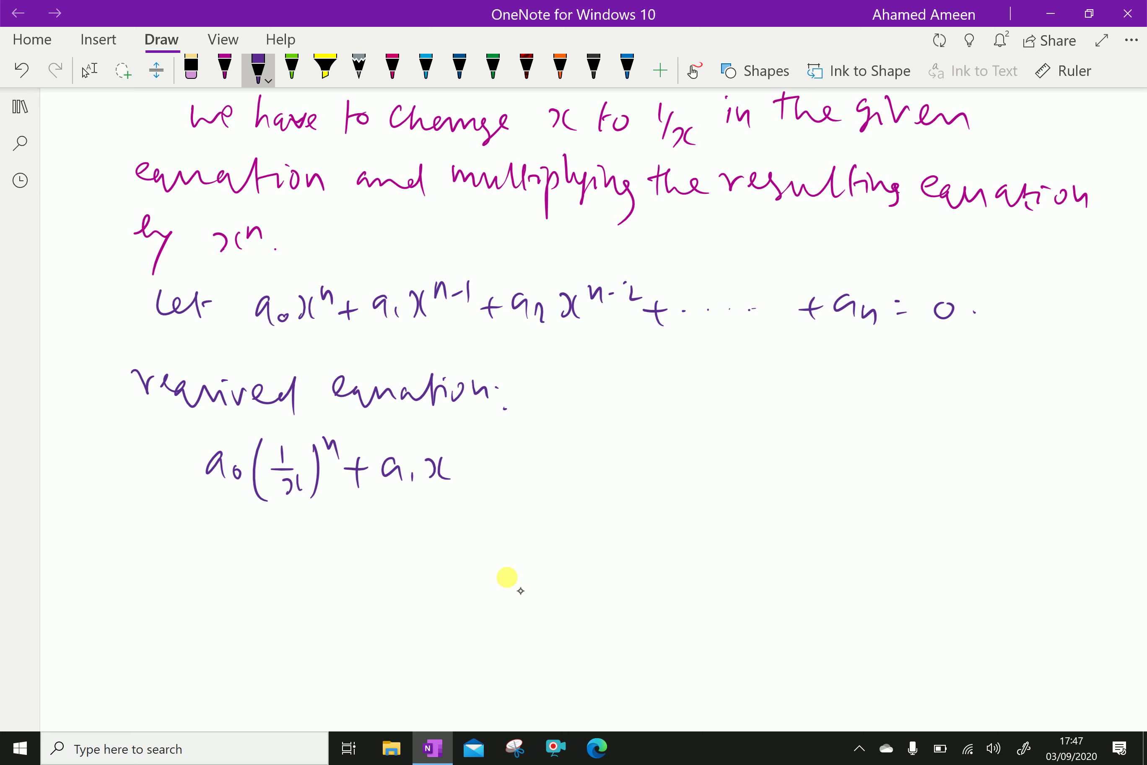
{"action": "key", "text": "ctrl+z"}
{"action": "left_click_drag", "start_coordinate": [437, 444], "coordinate": [437, 497]}
{"action": "left_click_drag", "start_coordinate": [453, 446], "coordinate": [468, 492]}
{"action": "left_click_drag", "start_coordinate": [476, 443], "coordinate": [478, 503]}
{"action": "left_click_drag", "start_coordinate": [499, 445], "coordinate": [515, 446]}
{"action": "left_click_drag", "start_coordinate": [522, 444], "coordinate": [608, 481]}
Complete the third term of the required equation as a₂(1/x)ⁿ⁻².
{"action": "mouse_move", "coordinate": [615, 472]}
{"action": "left_mouse_down"}
{"action": "mouse_move", "coordinate": [628, 492]}
{"action": "mouse_move", "coordinate": [654, 498]}
{"action": "left_mouse_up"}
{"action": "left_click_drag", "start_coordinate": [681, 446], "coordinate": [683, 471]}
{"action": "mouse_move", "coordinate": [663, 475]}
{"action": "left_mouse_down"}
{"action": "mouse_move", "coordinate": [699, 474]}
{"action": "mouse_move", "coordinate": [695, 497]}
{"action": "left_mouse_up"}
{"action": "left_click_drag", "start_coordinate": [713, 447], "coordinate": [716, 502]}
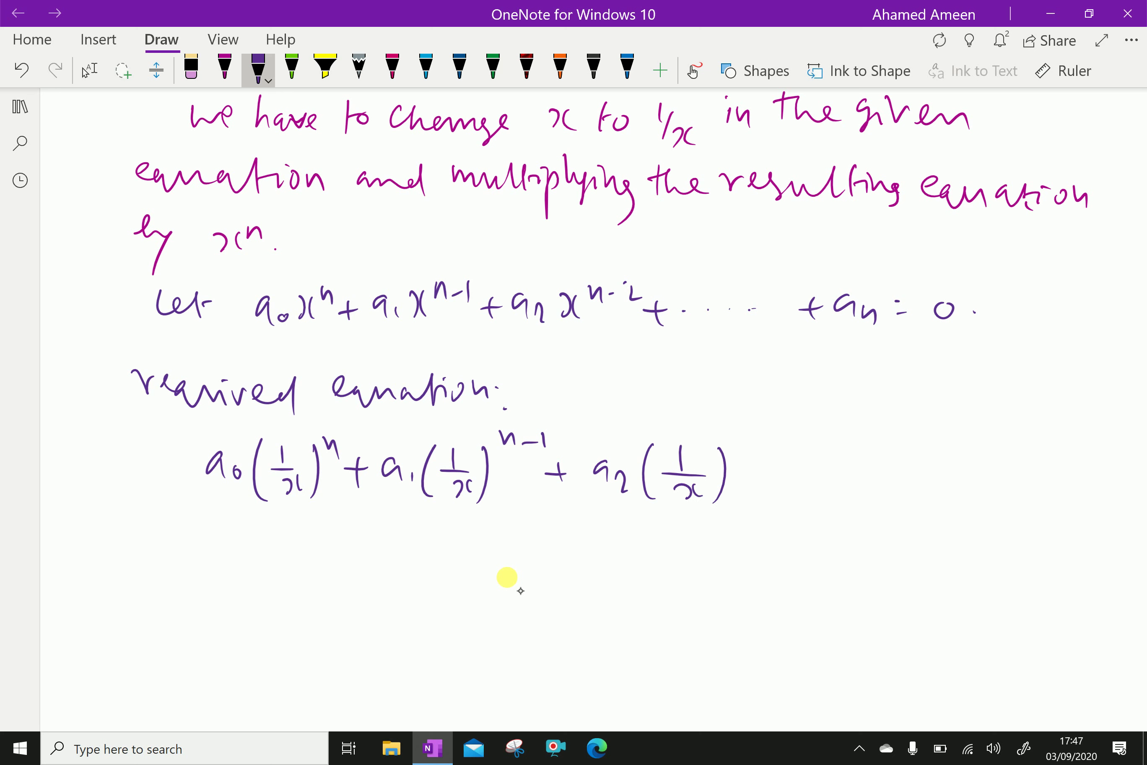
{"action": "left_click_drag", "start_coordinate": [730, 450], "coordinate": [746, 450]}
{"action": "mouse_move", "coordinate": [750, 447]}
{"action": "left_mouse_down"}
{"action": "mouse_move", "coordinate": [779, 457]}
{"action": "mouse_move", "coordinate": [769, 484]}
{"action": "left_mouse_up"}
Extend the required equation with "+ … + aₙ" using a row of dots.
{"action": "left_click", "coordinate": [757, 484]}
{"action": "left_click", "coordinate": [768, 483]}
{"action": "left_click_drag", "start_coordinate": [791, 481], "coordinate": [799, 480]}
{"action": "left_click", "coordinate": [815, 481]}
{"action": "left_click_drag", "start_coordinate": [832, 481], "coordinate": [840, 481]}
{"action": "left_click_drag", "start_coordinate": [765, 477], "coordinate": [763, 495]}
{"action": "left_click", "coordinate": [877, 479]}
{"action": "left_click_drag", "start_coordinate": [876, 479], "coordinate": [901, 479]}
{"action": "left_click_drag", "start_coordinate": [889, 468], "coordinate": [887, 494]}
{"action": "mouse_move", "coordinate": [935, 468]}
{"action": "left_mouse_down"}
{"action": "mouse_move", "coordinate": [944, 486]}
{"action": "mouse_move", "coordinate": [966, 480]}
{"action": "left_mouse_up"}
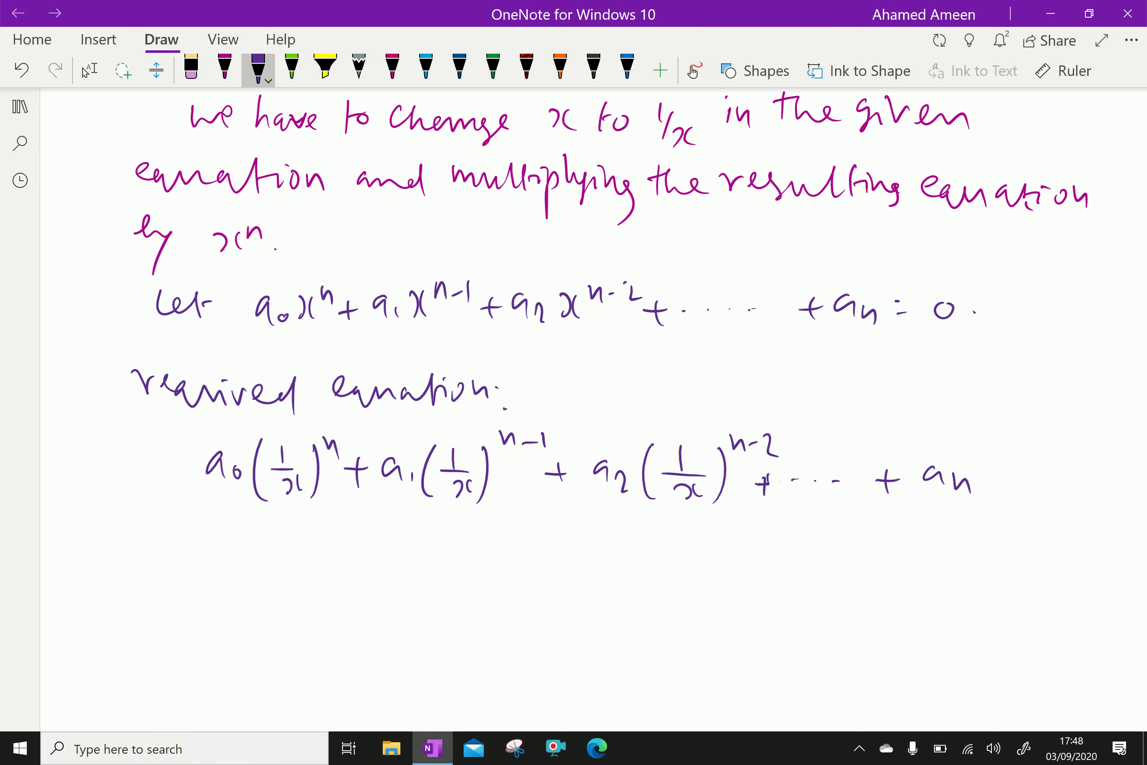
Handwrite "after multiplying by" in purple on a new line under the required equation.
{"action": "scroll", "coordinate": [599, 409], "scroll_direction": "down", "scroll_amount": 1}
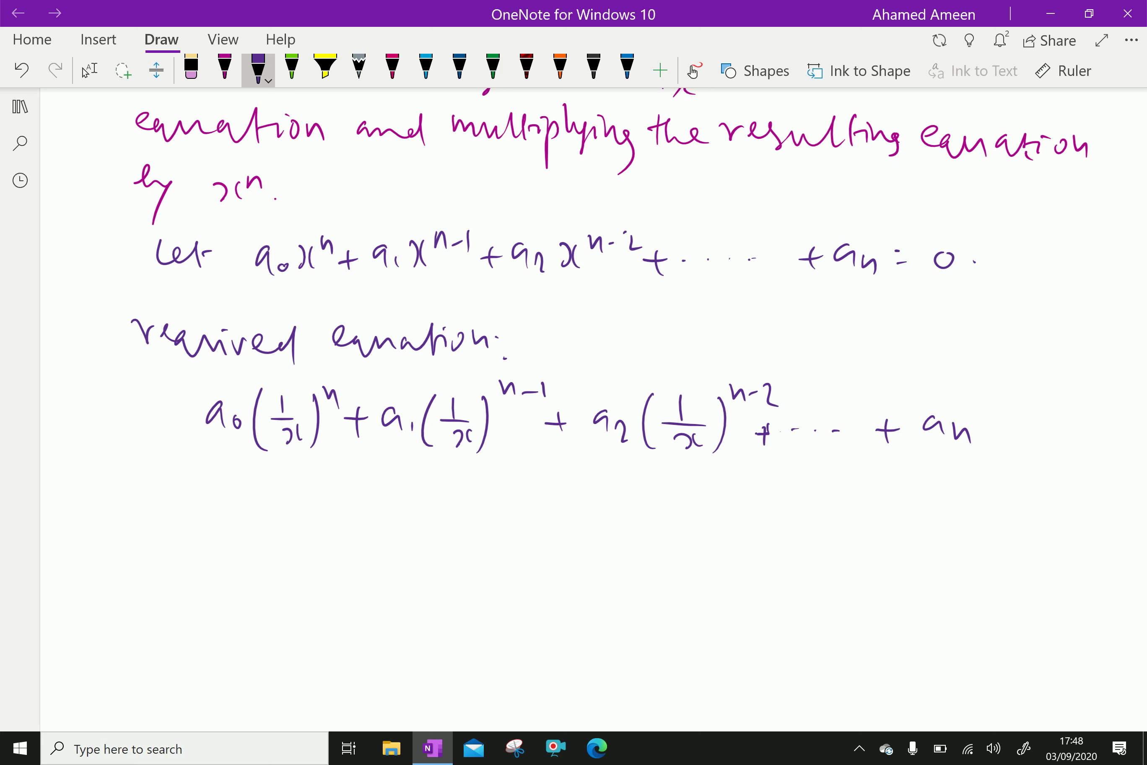
{"action": "mouse_move", "coordinate": [132, 488]}
{"action": "left_mouse_down"}
{"action": "mouse_move", "coordinate": [121, 499]}
{"action": "mouse_move", "coordinate": [133, 502]}
{"action": "left_mouse_up"}
{"action": "mouse_move", "coordinate": [148, 517]}
{"action": "left_mouse_down"}
{"action": "mouse_move", "coordinate": [168, 481]}
{"action": "mouse_move", "coordinate": [168, 511]}
{"action": "left_mouse_up"}
{"action": "mouse_move", "coordinate": [141, 499]}
{"action": "left_mouse_down"}
{"action": "mouse_move", "coordinate": [187, 489]}
{"action": "mouse_move", "coordinate": [186, 508]}
{"action": "left_mouse_up"}
{"action": "mouse_move", "coordinate": [191, 498]}
{"action": "left_mouse_down"}
{"action": "mouse_move", "coordinate": [256, 493]}
{"action": "mouse_move", "coordinate": [325, 516]}
{"action": "mouse_move", "coordinate": [368, 504]}
{"action": "left_mouse_up"}
{"action": "mouse_move", "coordinate": [368, 504]}
{"action": "left_mouse_down"}
{"action": "mouse_move", "coordinate": [385, 495]}
{"action": "mouse_move", "coordinate": [385, 521]}
{"action": "mouse_move", "coordinate": [401, 503]}
{"action": "left_mouse_up"}
{"action": "mouse_move", "coordinate": [410, 507]}
{"action": "left_mouse_down"}
{"action": "mouse_move", "coordinate": [432, 502]}
{"action": "mouse_move", "coordinate": [423, 527]}
{"action": "mouse_move", "coordinate": [476, 494]}
{"action": "mouse_move", "coordinate": [499, 500]}
{"action": "mouse_move", "coordinate": [484, 537]}
{"action": "left_mouse_up"}
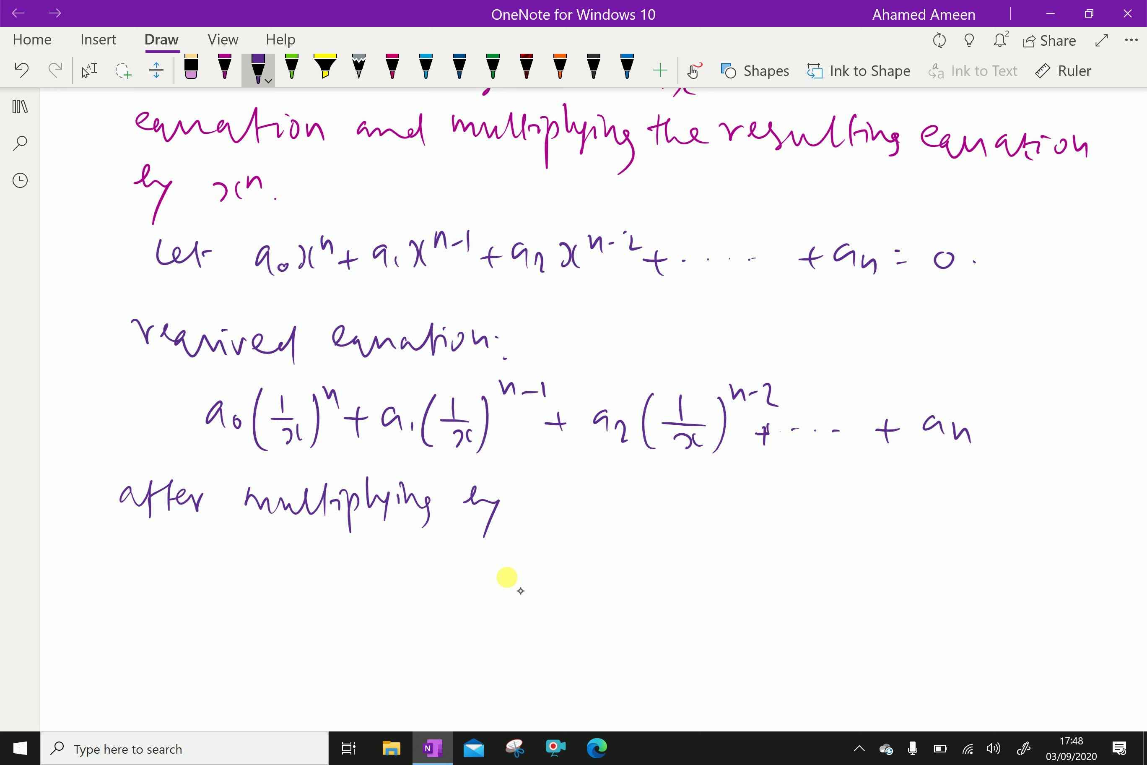
Continue the explanation line with "xⁿ" and "throughout".
{"action": "mouse_move", "coordinate": [533, 491]}
{"action": "left_mouse_down"}
{"action": "mouse_move", "coordinate": [543, 512]}
{"action": "mouse_move", "coordinate": [555, 509]}
{"action": "left_mouse_up"}
{"action": "mouse_move", "coordinate": [567, 493]}
{"action": "left_mouse_down"}
{"action": "mouse_move", "coordinate": [612, 508]}
{"action": "mouse_move", "coordinate": [628, 489]}
{"action": "left_mouse_up"}
{"action": "mouse_move", "coordinate": [625, 493]}
{"action": "left_mouse_down"}
{"action": "mouse_move", "coordinate": [641, 513]}
{"action": "mouse_move", "coordinate": [660, 498]}
{"action": "left_mouse_up"}
{"action": "mouse_move", "coordinate": [676, 500]}
{"action": "left_mouse_down"}
{"action": "mouse_move", "coordinate": [671, 508]}
{"action": "mouse_move", "coordinate": [707, 509]}
{"action": "mouse_move", "coordinate": [712, 535]}
{"action": "mouse_move", "coordinate": [780, 515]}
{"action": "left_mouse_up"}
{"action": "left_click_drag", "start_coordinate": [769, 503], "coordinate": [797, 497]}
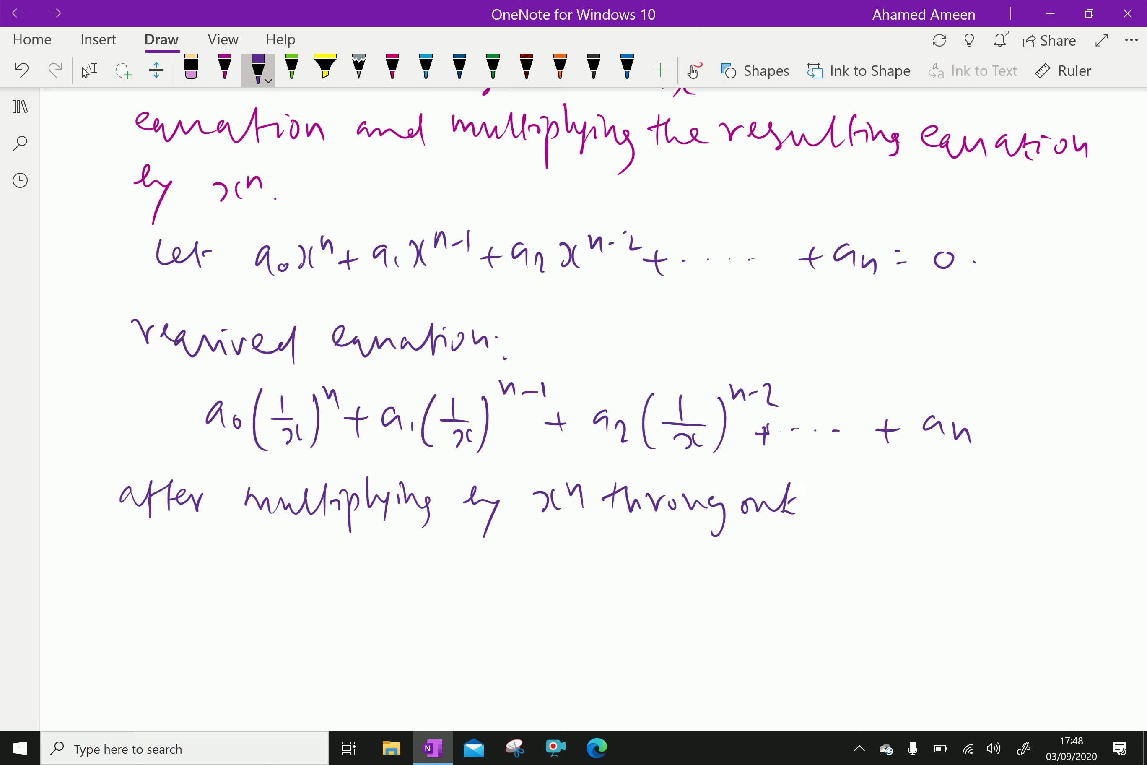
Handwrite "we will get required equation." on the next line to finish the explanation.
{"action": "left_click", "coordinate": [200, 557]}
{"action": "mouse_move", "coordinate": [154, 543]}
{"action": "left_mouse_down"}
{"action": "mouse_move", "coordinate": [209, 567]}
{"action": "mouse_move", "coordinate": [273, 556]}
{"action": "mouse_move", "coordinate": [298, 571]}
{"action": "left_mouse_up"}
{"action": "mouse_move", "coordinate": [309, 548]}
{"action": "left_mouse_down"}
{"action": "mouse_move", "coordinate": [306, 573]}
{"action": "mouse_move", "coordinate": [376, 558]}
{"action": "left_mouse_up"}
{"action": "mouse_move", "coordinate": [386, 542]}
{"action": "left_mouse_down"}
{"action": "mouse_move", "coordinate": [384, 581]}
{"action": "mouse_move", "coordinate": [400, 556]}
{"action": "mouse_move", "coordinate": [454, 553]}
{"action": "left_mouse_up"}
{"action": "mouse_move", "coordinate": [462, 558]}
{"action": "left_mouse_down"}
{"action": "mouse_move", "coordinate": [473, 551]}
{"action": "mouse_move", "coordinate": [484, 580]}
{"action": "left_mouse_up"}
{"action": "left_click_drag", "start_coordinate": [489, 558], "coordinate": [507, 567]}
{"action": "mouse_move", "coordinate": [540, 562]}
{"action": "left_mouse_down"}
{"action": "mouse_move", "coordinate": [621, 541]}
{"action": "mouse_move", "coordinate": [618, 574]}
{"action": "mouse_move", "coordinate": [675, 545]}
{"action": "left_mouse_up"}
{"action": "mouse_move", "coordinate": [696, 553]}
{"action": "left_mouse_down"}
{"action": "mouse_move", "coordinate": [695, 582]}
{"action": "mouse_move", "coordinate": [751, 569]}
{"action": "left_mouse_up"}
{"action": "mouse_move", "coordinate": [755, 544]}
{"action": "left_mouse_down"}
{"action": "mouse_move", "coordinate": [760, 570]}
{"action": "mouse_move", "coordinate": [776, 553]}
{"action": "mouse_move", "coordinate": [818, 567]}
{"action": "left_mouse_up"}
{"action": "left_click", "coordinate": [89, 70]}
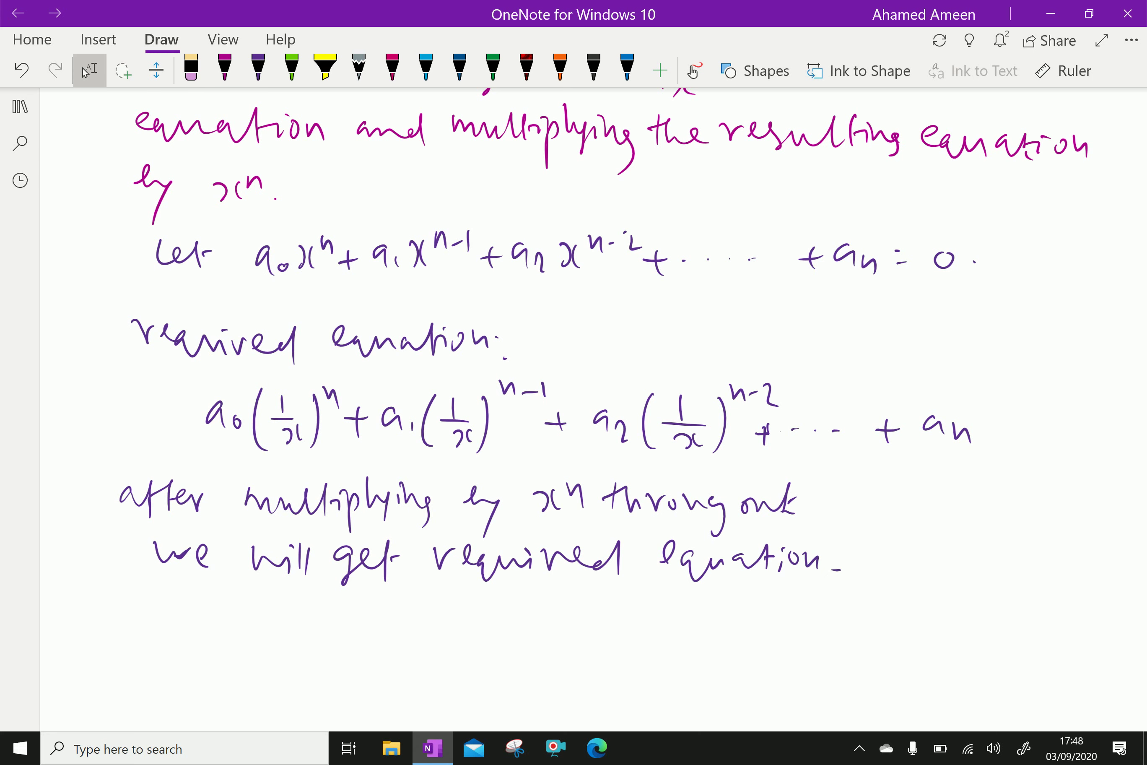
Start an example in pink below the explanation by handwriting "Ex: If α,".
{"action": "scroll", "coordinate": [509, 578], "scroll_direction": "down", "scroll_amount": 3}
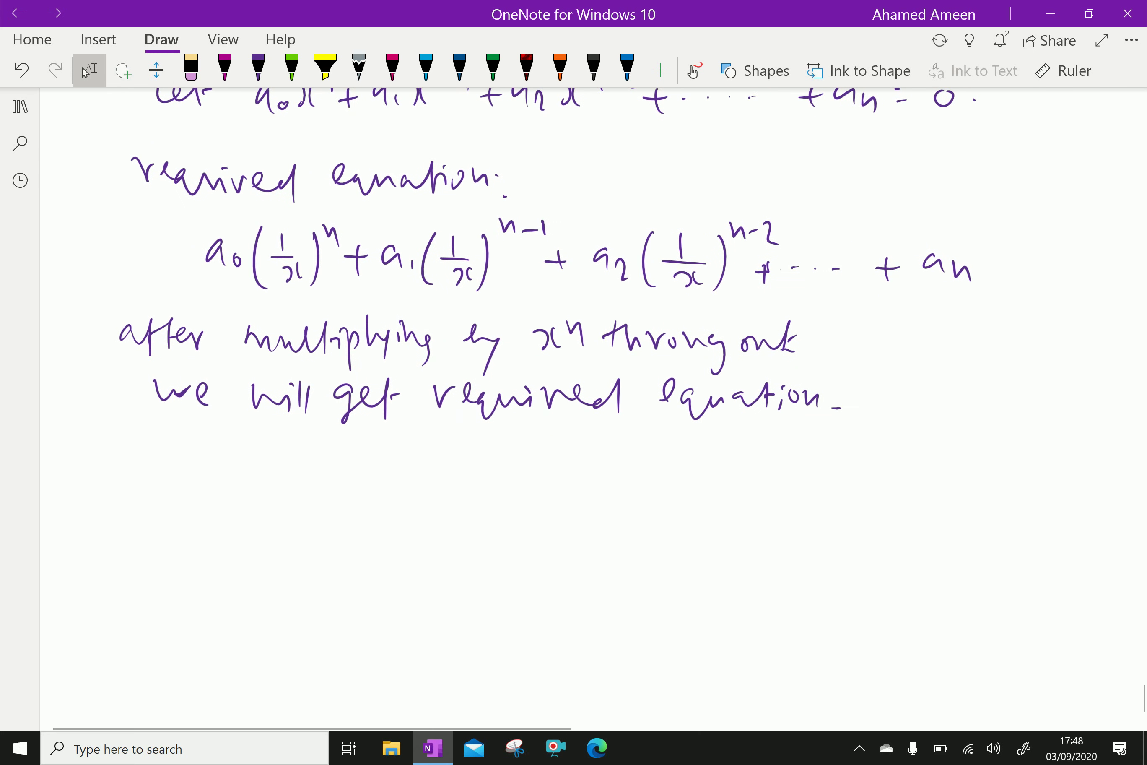
{"action": "left_click", "coordinate": [392, 70]}
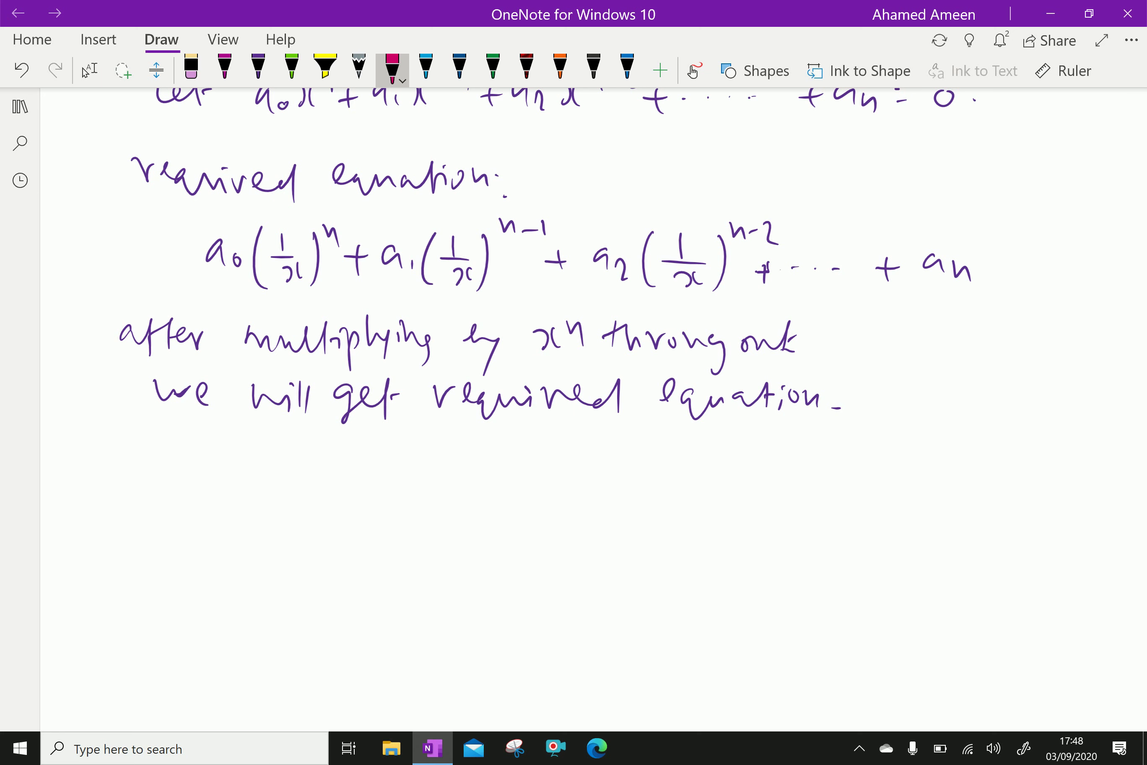
{"action": "mouse_move", "coordinate": [134, 467]}
{"action": "left_mouse_down"}
{"action": "mouse_move", "coordinate": [137, 489]}
{"action": "mouse_move", "coordinate": [161, 490]}
{"action": "mouse_move", "coordinate": [145, 496]}
{"action": "mouse_move", "coordinate": [210, 491]}
{"action": "mouse_move", "coordinate": [228, 519]}
{"action": "mouse_move", "coordinate": [239, 498]}
{"action": "left_mouse_up"}
{"action": "left_click", "coordinate": [168, 478]}
{"action": "left_click", "coordinate": [170, 491]}
{"action": "left_click_drag", "start_coordinate": [304, 469], "coordinate": [301, 497]}
{"action": "left_click_drag", "start_coordinate": [318, 496], "coordinate": [314, 510]}
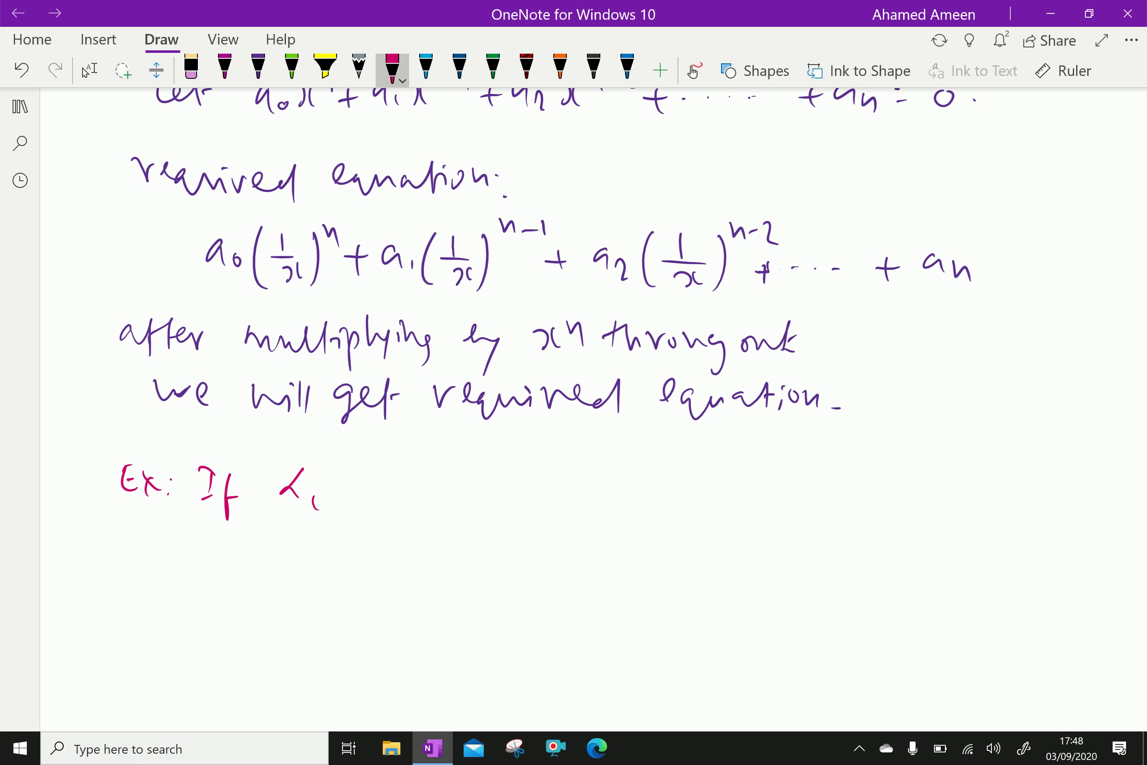
Continue the example line with "β, γ, δ are the roots of".
{"action": "left_click", "coordinate": [355, 500]}
{"action": "left_click_drag", "start_coordinate": [373, 477], "coordinate": [393, 464]}
{"action": "mouse_move", "coordinate": [395, 500]}
{"action": "left_mouse_down"}
{"action": "mouse_move", "coordinate": [394, 509]}
{"action": "mouse_move", "coordinate": [441, 462]}
{"action": "mouse_move", "coordinate": [487, 495]}
{"action": "mouse_move", "coordinate": [560, 505]}
{"action": "left_mouse_up"}
{"action": "mouse_move", "coordinate": [544, 483]}
{"action": "left_mouse_down"}
{"action": "mouse_move", "coordinate": [571, 478]}
{"action": "mouse_move", "coordinate": [615, 507]}
{"action": "mouse_move", "coordinate": [689, 500]}
{"action": "left_mouse_up"}
{"action": "left_click_drag", "start_coordinate": [689, 489], "coordinate": [713, 516]}
{"action": "mouse_move", "coordinate": [729, 487]}
{"action": "left_mouse_down"}
{"action": "mouse_move", "coordinate": [726, 509]}
{"action": "mouse_move", "coordinate": [772, 501]}
{"action": "left_mouse_up"}
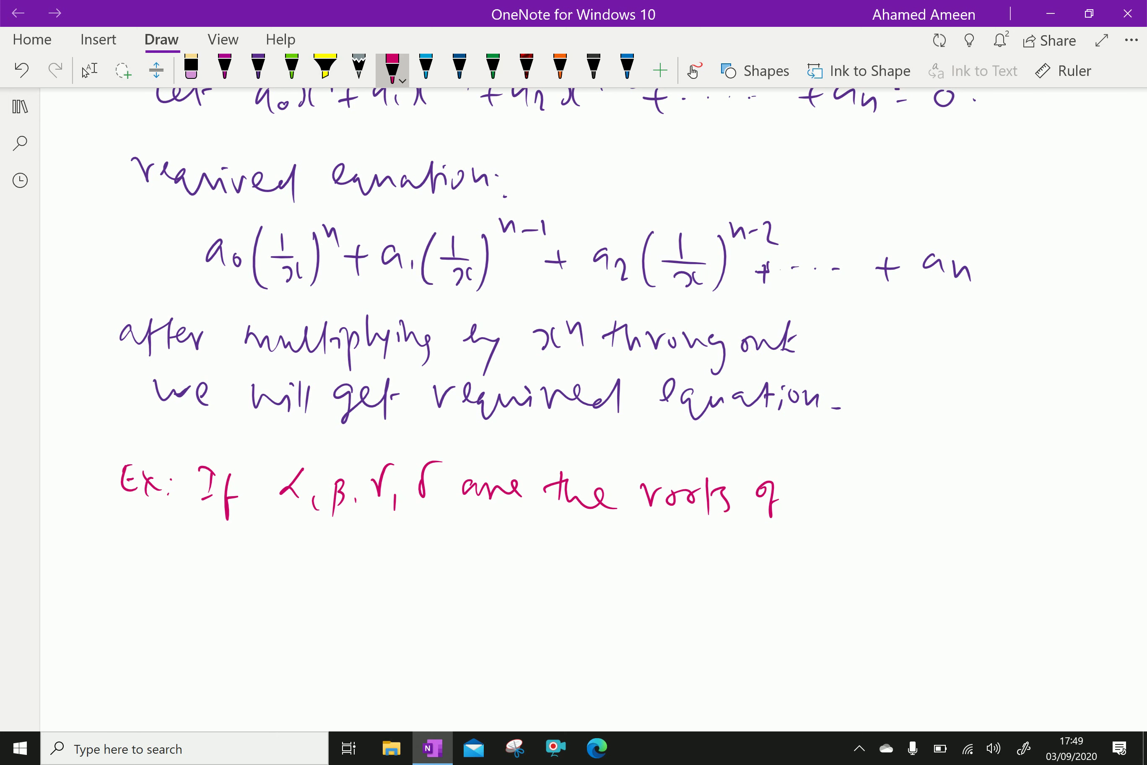
Handwrite the example polynomial's first terms, x⁴ + px³ + qx², after "roots of".
{"action": "scroll", "coordinate": [507, 577], "scroll_direction": "down", "scroll_amount": 1}
{"action": "left_click_drag", "start_coordinate": [818, 471], "coordinate": [819, 488]}
{"action": "mouse_move", "coordinate": [837, 468]}
{"action": "left_mouse_down"}
{"action": "mouse_move", "coordinate": [834, 490]}
{"action": "mouse_move", "coordinate": [857, 471]}
{"action": "left_mouse_up"}
{"action": "left_click_drag", "start_coordinate": [854, 455], "coordinate": [852, 480]}
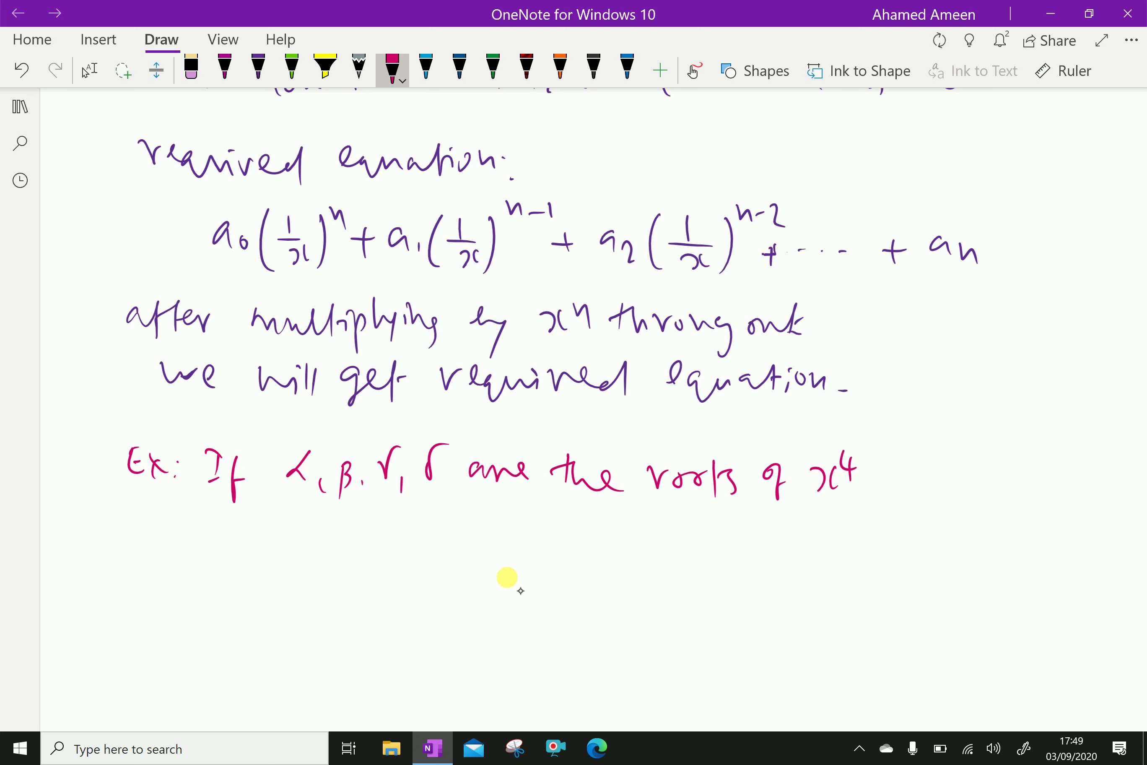
{"action": "mouse_move", "coordinate": [852, 485]}
{"action": "left_mouse_down"}
{"action": "mouse_move", "coordinate": [876, 485]}
{"action": "mouse_move", "coordinate": [865, 506]}
{"action": "left_mouse_up"}
{"action": "mouse_move", "coordinate": [882, 480]}
{"action": "left_mouse_down"}
{"action": "mouse_move", "coordinate": [884, 513]}
{"action": "mouse_move", "coordinate": [888, 493]}
{"action": "left_mouse_up"}
{"action": "mouse_move", "coordinate": [899, 479]}
{"action": "left_mouse_down"}
{"action": "mouse_move", "coordinate": [901, 496]}
{"action": "mouse_move", "coordinate": [913, 492]}
{"action": "left_mouse_up"}
{"action": "mouse_move", "coordinate": [922, 460]}
{"action": "left_mouse_down"}
{"action": "mouse_move", "coordinate": [924, 488]}
{"action": "mouse_move", "coordinate": [946, 491]}
{"action": "left_mouse_up"}
{"action": "mouse_move", "coordinate": [944, 480]}
{"action": "left_mouse_down"}
{"action": "mouse_move", "coordinate": [943, 505]}
{"action": "mouse_move", "coordinate": [963, 496]}
{"action": "left_mouse_up"}
{"action": "left_click_drag", "start_coordinate": [969, 483], "coordinate": [995, 498]}
{"action": "left_click_drag", "start_coordinate": [1006, 481], "coordinate": [992, 500]}
Finish the example polynomial with "+ rx + s = 0" at the end of the line.
{"action": "scroll", "coordinate": [506, 578], "scroll_direction": "right", "scroll_amount": 1}
{"action": "scroll", "coordinate": [507, 578], "scroll_direction": "down", "scroll_amount": 1}
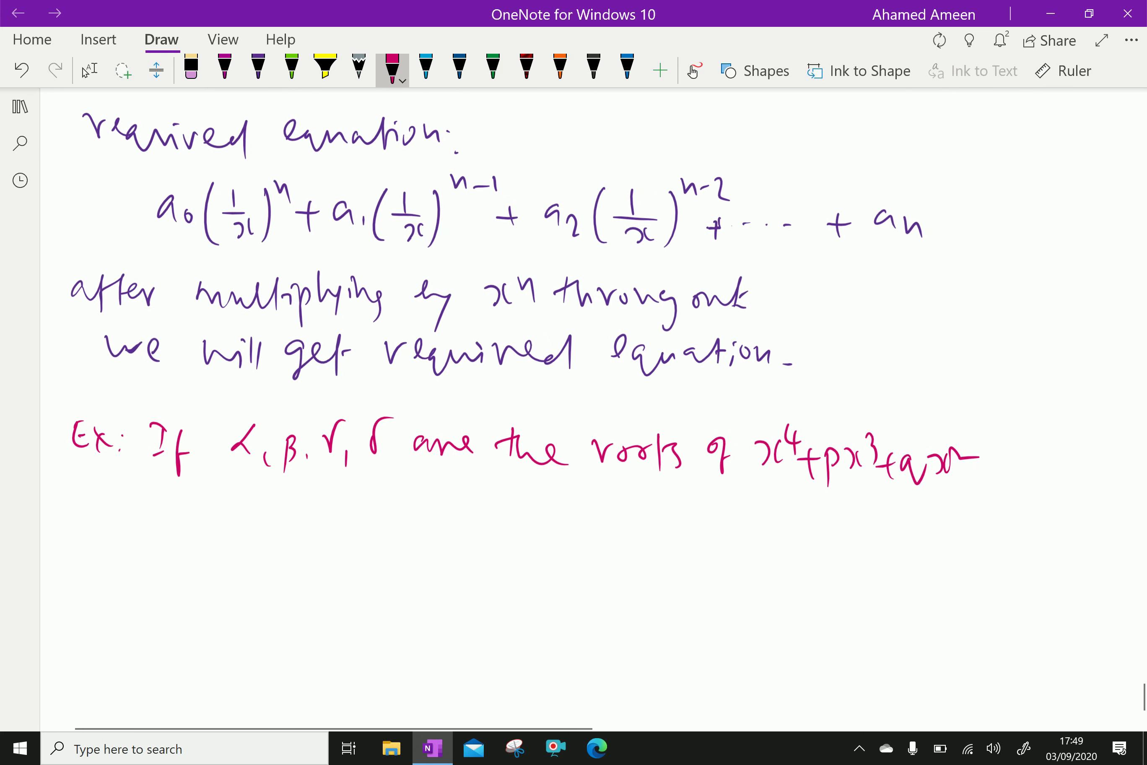
{"action": "left_click_drag", "start_coordinate": [970, 472], "coordinate": [988, 471]}
{"action": "mouse_move", "coordinate": [979, 463]}
{"action": "left_mouse_down"}
{"action": "mouse_move", "coordinate": [980, 480]}
{"action": "mouse_move", "coordinate": [1007, 465]}
{"action": "mouse_move", "coordinate": [1029, 485]}
{"action": "left_mouse_up"}
{"action": "left_click_drag", "start_coordinate": [1042, 466], "coordinate": [1026, 484]}
{"action": "mouse_move", "coordinate": [1052, 472]}
{"action": "left_mouse_down"}
{"action": "mouse_move", "coordinate": [1068, 471]}
{"action": "mouse_move", "coordinate": [1061, 484]}
{"action": "mouse_move", "coordinate": [1091, 465]}
{"action": "mouse_move", "coordinate": [1086, 489]}
{"action": "left_mouse_up"}
{"action": "left_click_drag", "start_coordinate": [1105, 480], "coordinate": [1117, 479]}
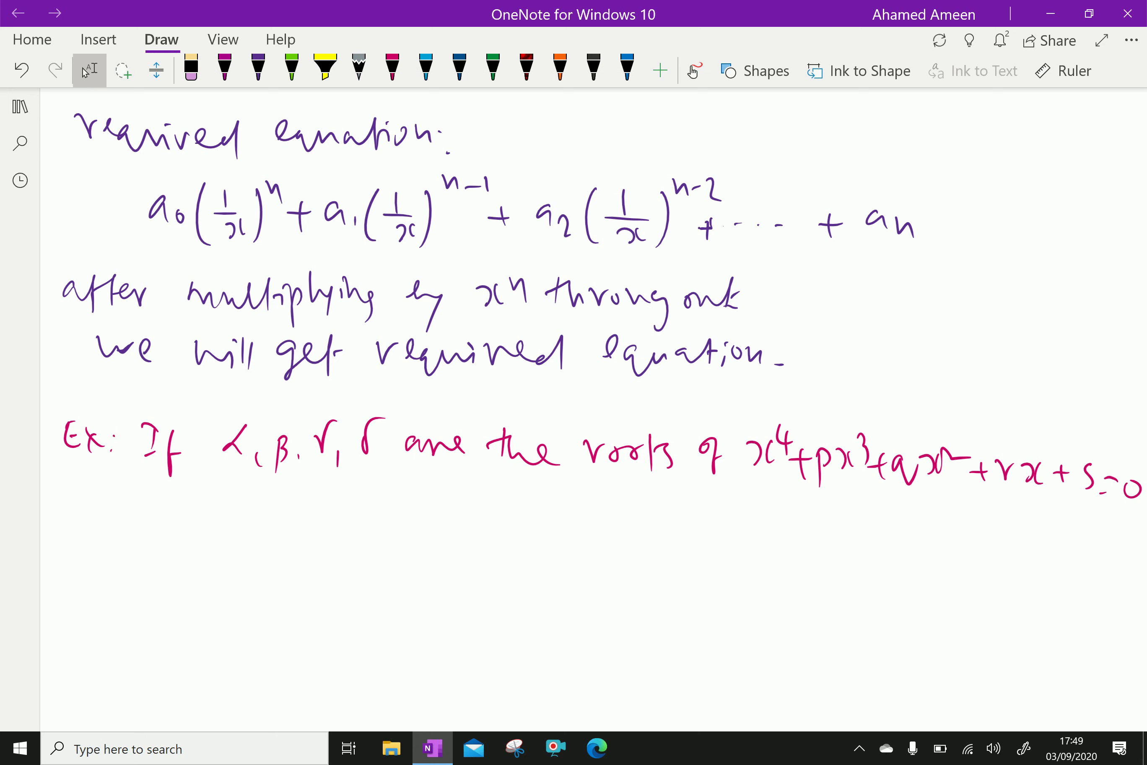
Begin the example's second line in pink by handwriting "find the equation" below "If α, β, γ, δ".
{"action": "scroll", "coordinate": [594, 409], "scroll_direction": "left", "scroll_amount": 1}
{"action": "scroll", "coordinate": [593, 410], "scroll_direction": "down", "scroll_amount": 1}
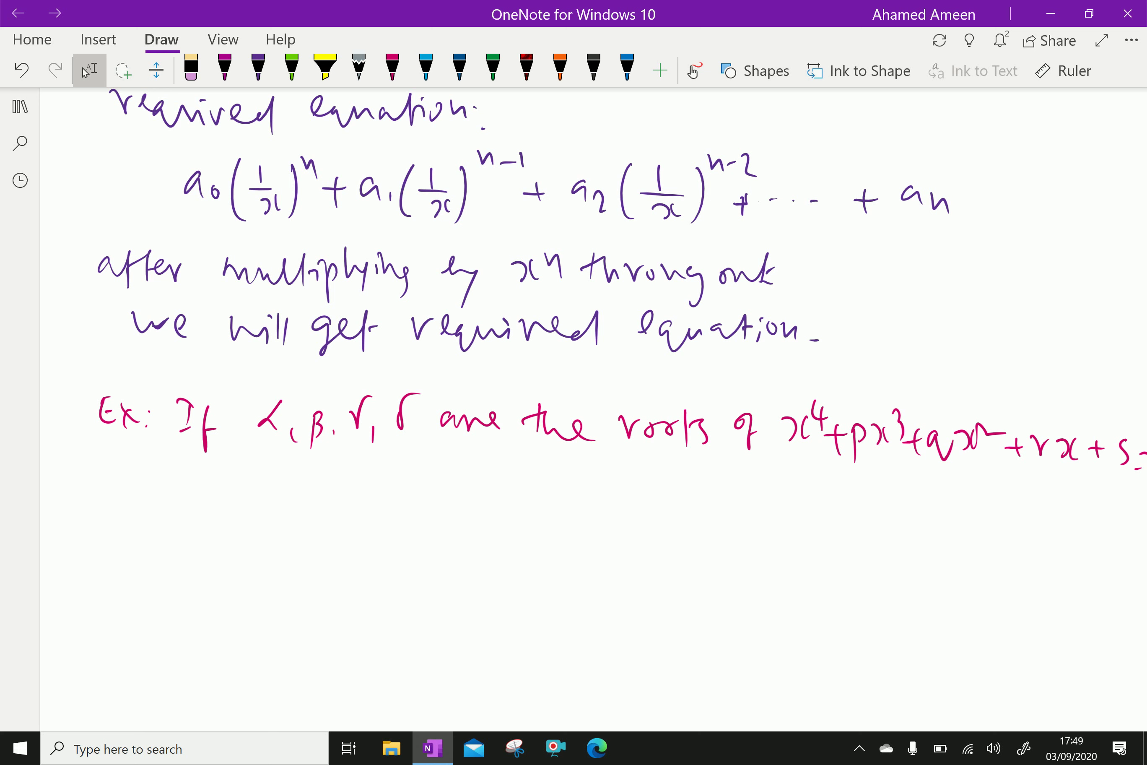
{"action": "left_click", "coordinate": [392, 67]}
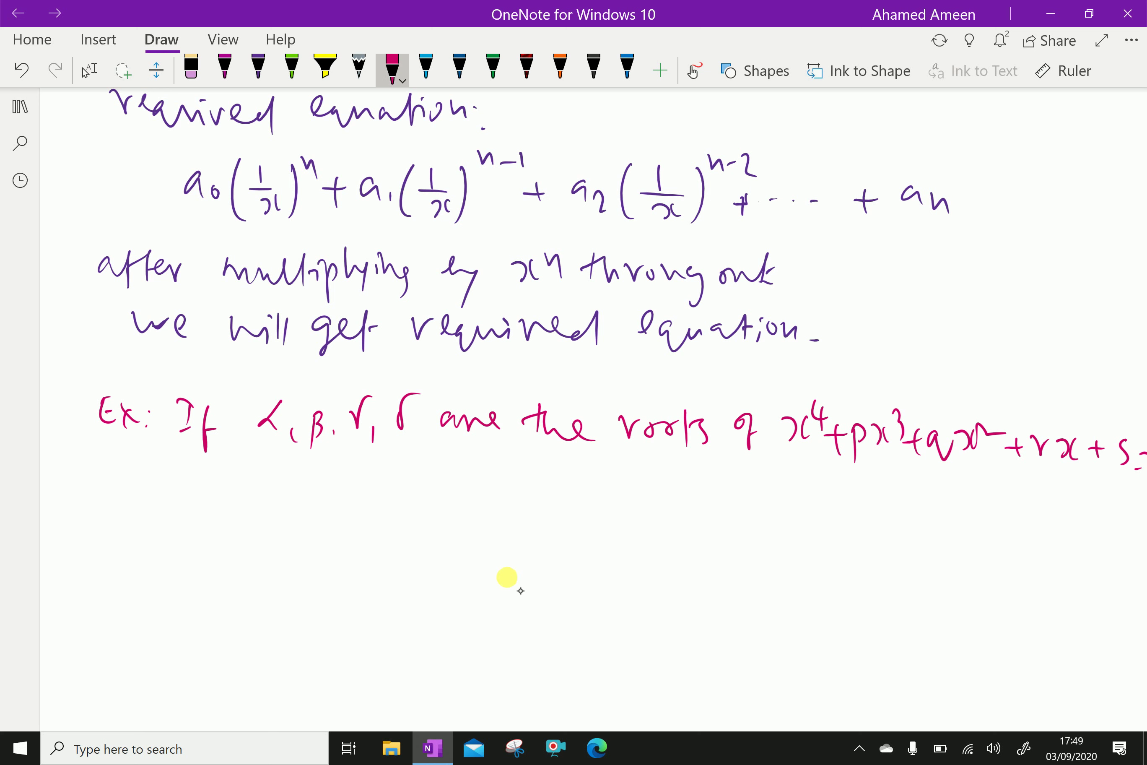
{"action": "mouse_move", "coordinate": [118, 463]}
{"action": "left_mouse_down"}
{"action": "mouse_move", "coordinate": [123, 483]}
{"action": "mouse_move", "coordinate": [164, 502]}
{"action": "left_mouse_up"}
{"action": "mouse_move", "coordinate": [176, 491]}
{"action": "left_mouse_down"}
{"action": "mouse_move", "coordinate": [181, 511]}
{"action": "mouse_move", "coordinate": [214, 507]}
{"action": "mouse_move", "coordinate": [226, 481]}
{"action": "left_mouse_up"}
{"action": "mouse_move", "coordinate": [220, 471]}
{"action": "left_mouse_down"}
{"action": "mouse_move", "coordinate": [242, 504]}
{"action": "mouse_move", "coordinate": [270, 504]}
{"action": "left_mouse_up"}
{"action": "mouse_move", "coordinate": [301, 489]}
{"action": "left_mouse_down"}
{"action": "mouse_move", "coordinate": [296, 501]}
{"action": "mouse_move", "coordinate": [356, 511]}
{"action": "left_mouse_up"}
{"action": "mouse_move", "coordinate": [373, 491]}
{"action": "left_mouse_down"}
{"action": "mouse_move", "coordinate": [366, 503]}
{"action": "mouse_move", "coordinate": [387, 508]}
{"action": "left_mouse_up"}
{"action": "mouse_move", "coordinate": [397, 477]}
{"action": "left_mouse_down"}
{"action": "mouse_move", "coordinate": [404, 508]}
{"action": "mouse_move", "coordinate": [435, 488]}
{"action": "left_mouse_up"}
{"action": "mouse_move", "coordinate": [447, 488]}
{"action": "left_mouse_down"}
{"action": "mouse_move", "coordinate": [467, 509]}
{"action": "mouse_move", "coordinate": [521, 488]}
{"action": "left_mouse_up"}
Continue the second line of the example with "whose roots are".
{"action": "left_click_drag", "start_coordinate": [518, 481], "coordinate": [549, 498]}
{"action": "mouse_move", "coordinate": [548, 494]}
{"action": "left_mouse_down"}
{"action": "mouse_move", "coordinate": [610, 508]}
{"action": "mouse_move", "coordinate": [649, 492]}
{"action": "mouse_move", "coordinate": [691, 498]}
{"action": "left_mouse_up"}
{"action": "left_click_drag", "start_coordinate": [692, 488], "coordinate": [706, 502]}
{"action": "mouse_move", "coordinate": [714, 474]}
{"action": "left_mouse_down"}
{"action": "mouse_move", "coordinate": [716, 509]}
{"action": "mouse_move", "coordinate": [732, 485]}
{"action": "left_mouse_up"}
{"action": "mouse_move", "coordinate": [730, 486]}
{"action": "left_mouse_down"}
{"action": "mouse_move", "coordinate": [726, 504]}
{"action": "mouse_move", "coordinate": [786, 508]}
{"action": "left_mouse_up"}
{"action": "left_click_drag", "start_coordinate": [792, 491], "coordinate": [824, 490]}
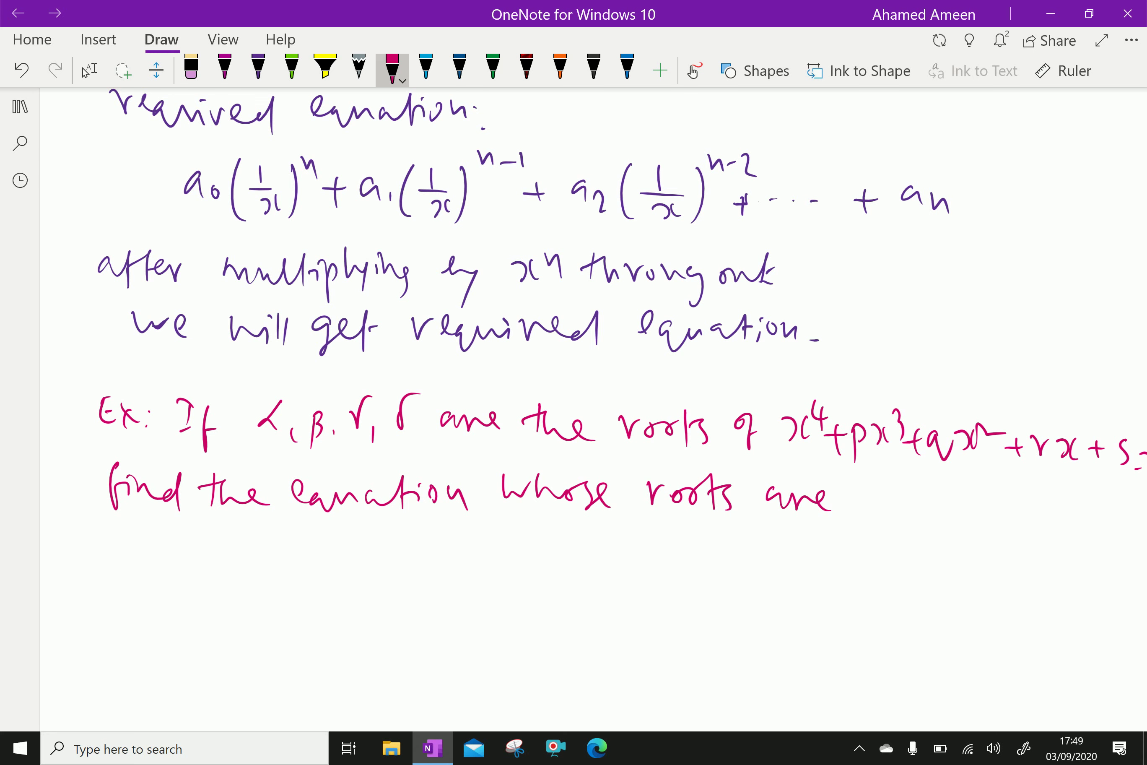
Complete the question by handwriting the reciprocal roots 1/α, 1/β, 1/γ, 1/δ, ending with a full stop.
{"action": "scroll", "coordinate": [592, 410], "scroll_direction": "right", "scroll_amount": 3}
{"action": "left_click_drag", "start_coordinate": [791, 468], "coordinate": [796, 488]}
{"action": "mouse_move", "coordinate": [810, 477]}
{"action": "left_mouse_down"}
{"action": "mouse_move", "coordinate": [794, 514]}
{"action": "mouse_move", "coordinate": [822, 517]}
{"action": "left_mouse_up"}
{"action": "mouse_move", "coordinate": [838, 499]}
{"action": "left_mouse_down"}
{"action": "mouse_move", "coordinate": [874, 535]}
{"action": "mouse_move", "coordinate": [892, 517]}
{"action": "left_mouse_up"}
{"action": "left_click_drag", "start_coordinate": [909, 504], "coordinate": [908, 513]}
{"action": "mouse_move", "coordinate": [941, 467]}
{"action": "left_mouse_down"}
{"action": "mouse_move", "coordinate": [952, 528]}
{"action": "mouse_move", "coordinate": [980, 494]}
{"action": "left_mouse_up"}
{"action": "left_click_drag", "start_coordinate": [988, 500], "coordinate": [985, 512]}
{"action": "mouse_move", "coordinate": [1013, 468]}
{"action": "left_mouse_down"}
{"action": "mouse_move", "coordinate": [1014, 510]}
{"action": "mouse_move", "coordinate": [1032, 518]}
{"action": "mouse_move", "coordinate": [1046, 494]}
{"action": "left_mouse_up"}
{"action": "left_click", "coordinate": [1059, 514]}
Start the solution in pink below the question by handwriting "Given equation:".
{"action": "scroll", "coordinate": [593, 395], "scroll_direction": "down", "scroll_amount": 2}
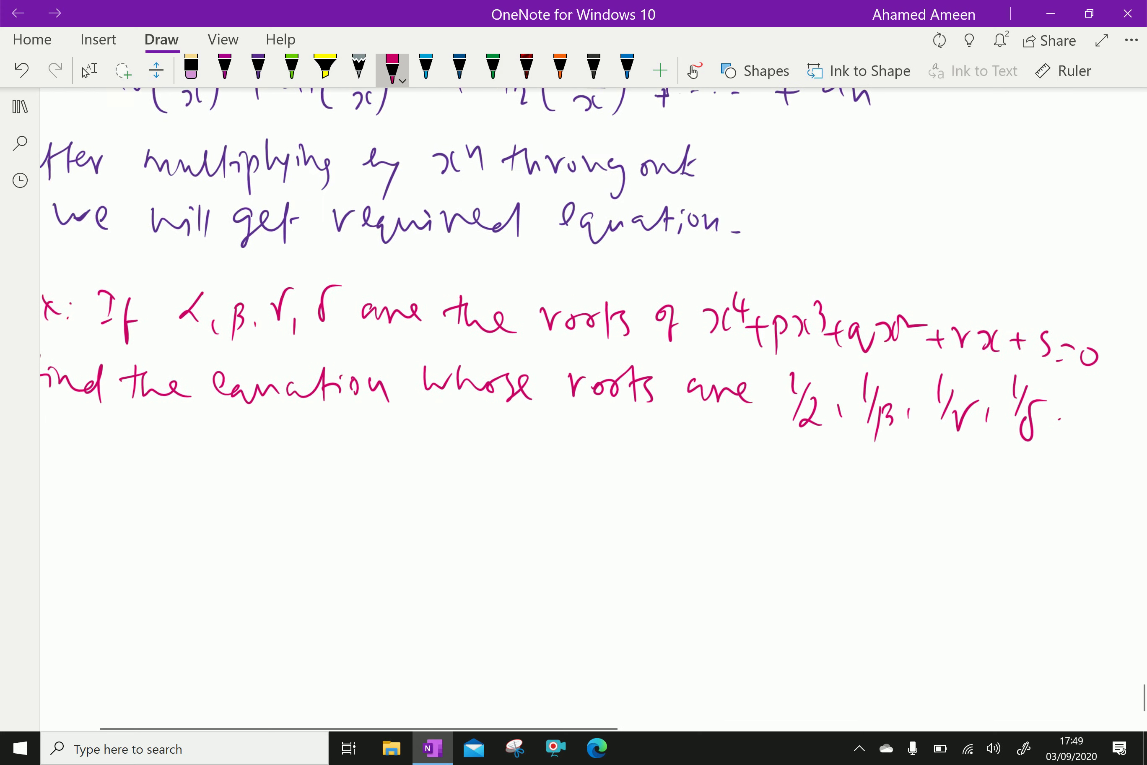
{"action": "left_click", "coordinate": [86, 70]}
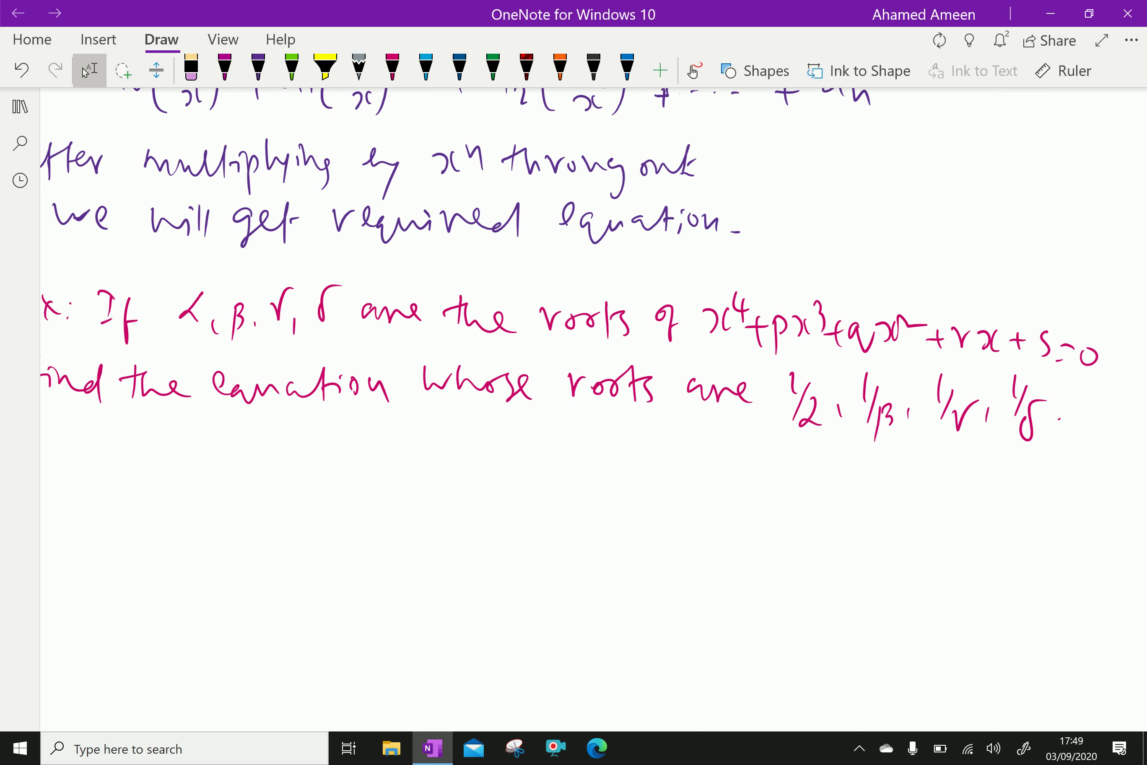
{"action": "left_click", "coordinate": [392, 69]}
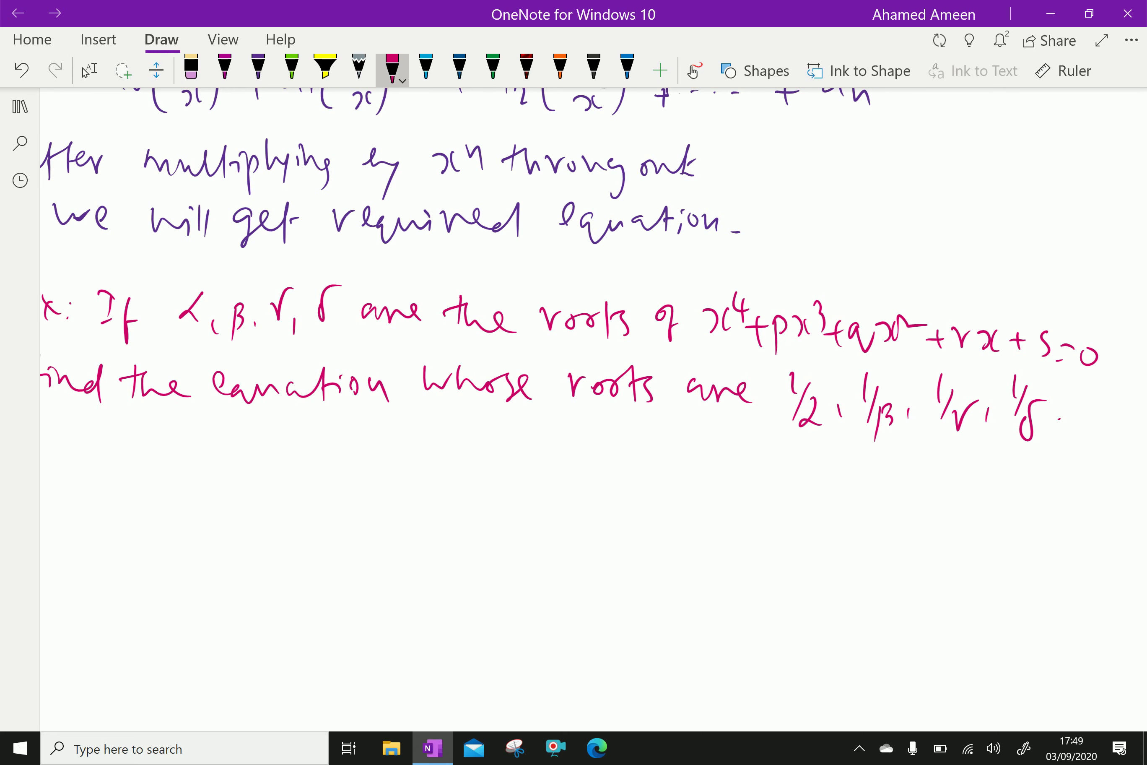
{"action": "scroll", "coordinate": [593, 272], "scroll_direction": "left", "scroll_amount": 2}
{"action": "left_click", "coordinate": [89, 70]}
{"action": "left_click", "coordinate": [392, 69]}
{"action": "mouse_move", "coordinate": [144, 456]}
{"action": "left_mouse_down"}
{"action": "mouse_move", "coordinate": [153, 483]}
{"action": "mouse_move", "coordinate": [273, 482]}
{"action": "mouse_move", "coordinate": [325, 498]}
{"action": "mouse_move", "coordinate": [318, 486]}
{"action": "mouse_move", "coordinate": [344, 482]}
{"action": "left_mouse_up"}
{"action": "mouse_move", "coordinate": [353, 463]}
{"action": "left_mouse_down"}
{"action": "mouse_move", "coordinate": [350, 499]}
{"action": "mouse_move", "coordinate": [362, 472]}
{"action": "mouse_move", "coordinate": [371, 488]}
{"action": "mouse_move", "coordinate": [386, 475]}
{"action": "mouse_move", "coordinate": [410, 494]}
{"action": "mouse_move", "coordinate": [457, 493]}
{"action": "left_mouse_up"}
{"action": "left_click", "coordinate": [429, 478]}
{"action": "left_click", "coordinate": [429, 490]}
Handwrite the given equation's first two terms, x⁴ + px³, after the colon.
{"action": "left_click_drag", "start_coordinate": [481, 472], "coordinate": [478, 489]}
{"action": "mouse_move", "coordinate": [490, 456]}
{"action": "left_mouse_down"}
{"action": "mouse_move", "coordinate": [486, 471]}
{"action": "mouse_move", "coordinate": [499, 470]}
{"action": "left_mouse_up"}
{"action": "left_click_drag", "start_coordinate": [496, 460], "coordinate": [498, 488]}
{"action": "left_click_drag", "start_coordinate": [502, 490], "coordinate": [519, 503]}
{"action": "left_click_drag", "start_coordinate": [543, 470], "coordinate": [540, 509]}
{"action": "left_click_drag", "start_coordinate": [544, 473], "coordinate": [547, 492]}
{"action": "left_click_drag", "start_coordinate": [560, 478], "coordinate": [591, 491]}
Finish the given equation with "+ qx² + rx + s = 0".
{"action": "mouse_move", "coordinate": [606, 492]}
{"action": "left_mouse_down"}
{"action": "mouse_move", "coordinate": [624, 489]}
{"action": "mouse_move", "coordinate": [618, 506]}
{"action": "left_mouse_up"}
{"action": "mouse_move", "coordinate": [652, 481]}
{"action": "left_mouse_down"}
{"action": "mouse_move", "coordinate": [642, 485]}
{"action": "mouse_move", "coordinate": [658, 503]}
{"action": "mouse_move", "coordinate": [683, 498]}
{"action": "left_mouse_up"}
{"action": "mouse_move", "coordinate": [690, 467]}
{"action": "left_mouse_down"}
{"action": "mouse_move", "coordinate": [695, 485]}
{"action": "mouse_move", "coordinate": [726, 495]}
{"action": "left_mouse_up"}
{"action": "mouse_move", "coordinate": [716, 484]}
{"action": "left_mouse_down"}
{"action": "mouse_move", "coordinate": [715, 506]}
{"action": "mouse_move", "coordinate": [751, 487]}
{"action": "mouse_move", "coordinate": [809, 508]}
{"action": "left_mouse_up"}
{"action": "left_click_drag", "start_coordinate": [835, 484], "coordinate": [822, 506]}
{"action": "left_click", "coordinate": [858, 494]}
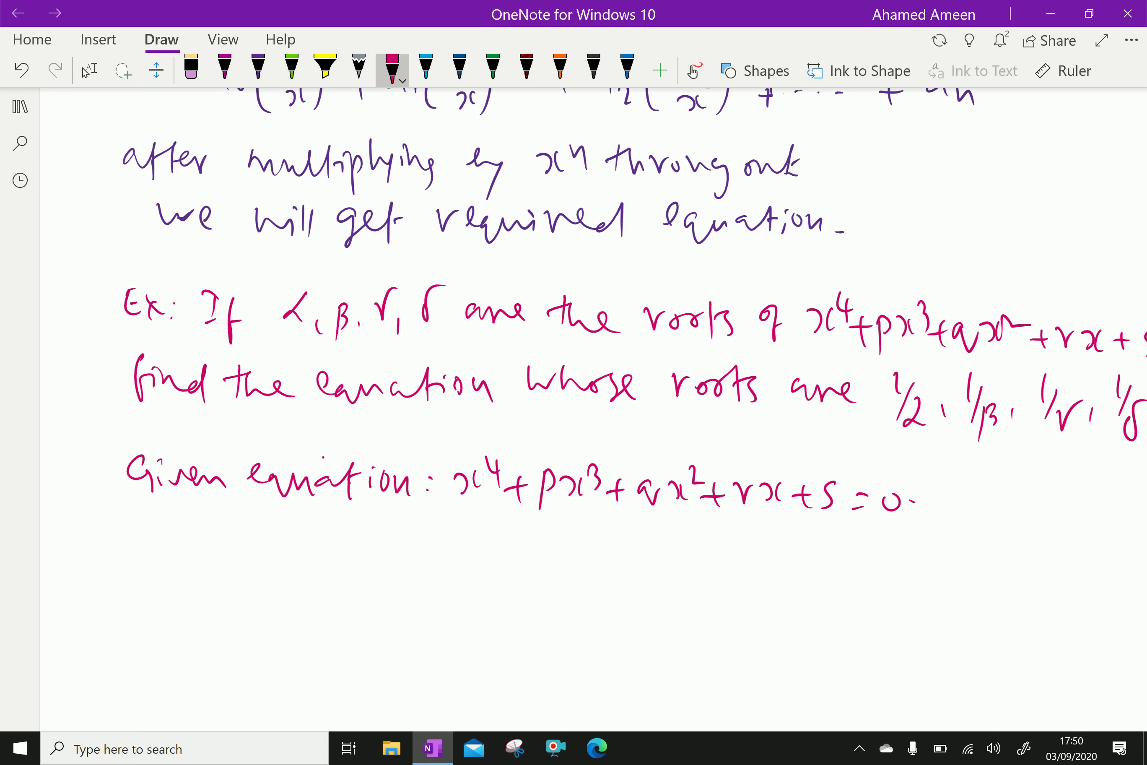
Handwrite "Change x into 1" on a new line below the given equation.
{"action": "scroll", "coordinate": [599, 409], "scroll_direction": "down", "scroll_amount": 1}
{"action": "left_click_drag", "start_coordinate": [142, 488], "coordinate": [140, 505]}
{"action": "mouse_move", "coordinate": [155, 486]}
{"action": "left_mouse_down"}
{"action": "mouse_move", "coordinate": [153, 500]}
{"action": "mouse_move", "coordinate": [176, 513]}
{"action": "mouse_move", "coordinate": [215, 516]}
{"action": "mouse_move", "coordinate": [218, 533]}
{"action": "mouse_move", "coordinate": [245, 525]}
{"action": "left_mouse_up"}
{"action": "left_click_drag", "start_coordinate": [283, 508], "coordinate": [297, 506]}
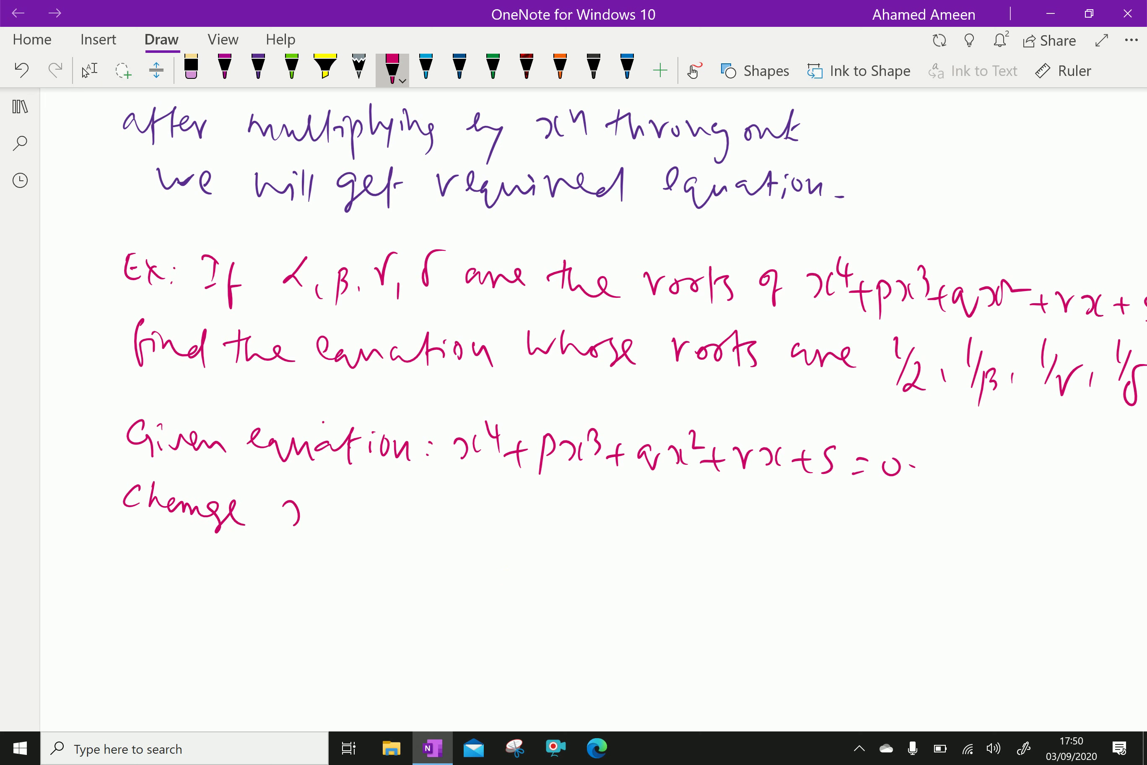
{"action": "left_click_drag", "start_coordinate": [375, 495], "coordinate": [371, 533]}
{"action": "left_click_drag", "start_coordinate": [369, 511], "coordinate": [399, 519]}
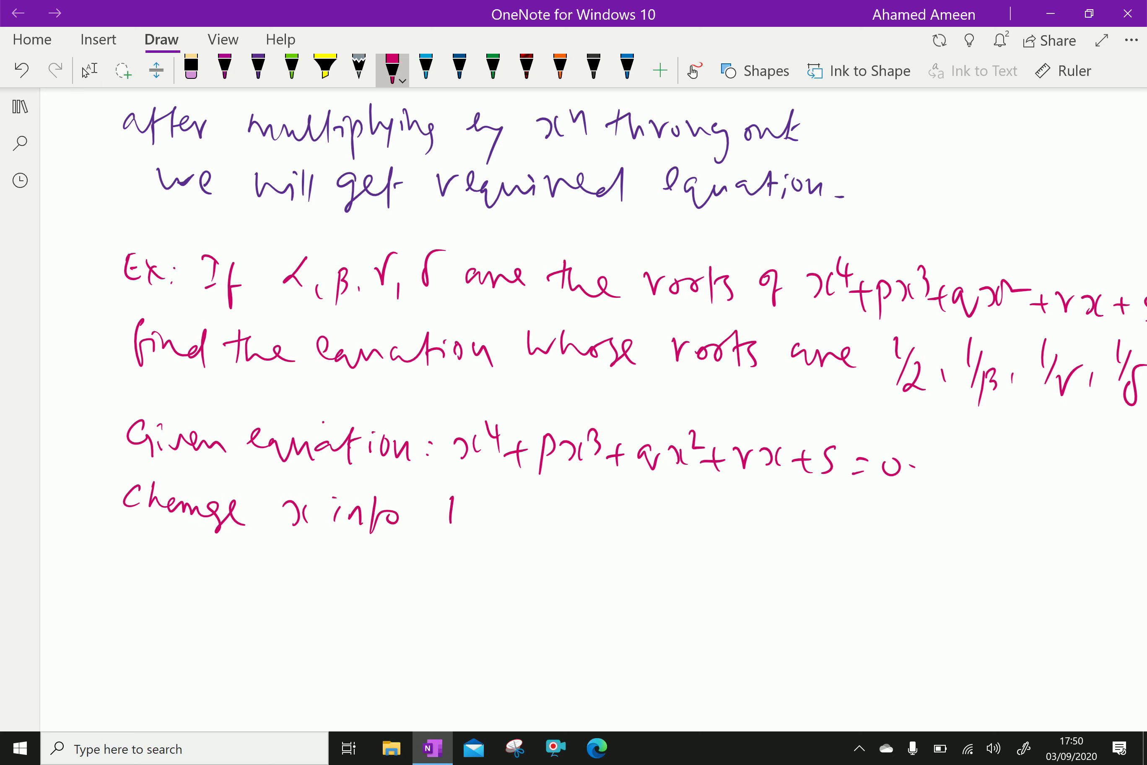